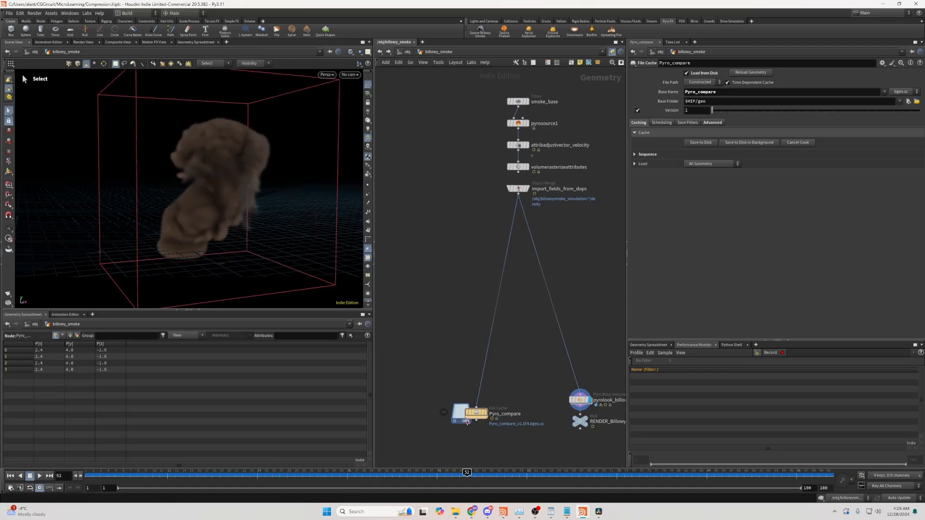
- Inspect the import_fields_from_dops node's information on its volumes
{"action": "left_click", "coordinate": [523, 190]}
{"action": "middle_click", "coordinate": [523, 191]}
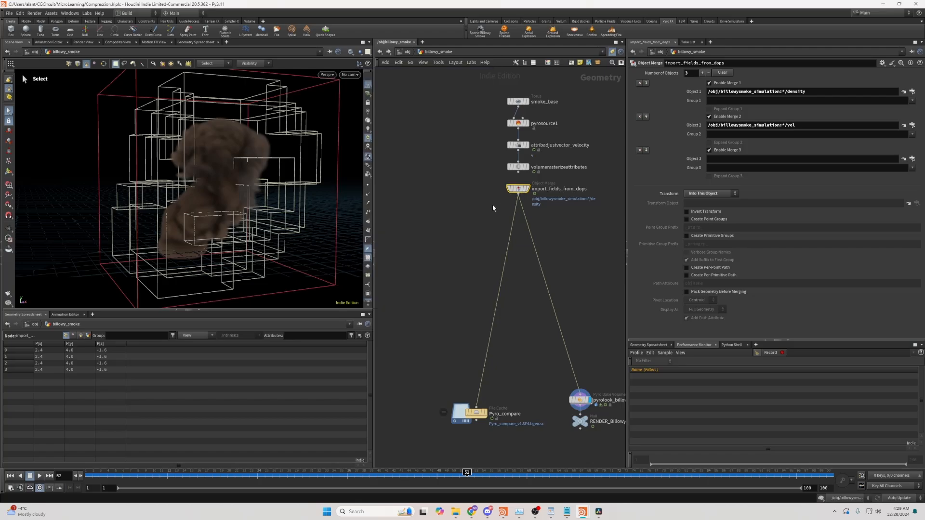
{"action": "key", "text": "Tab"}
{"action": "key", "text": "Escape"}
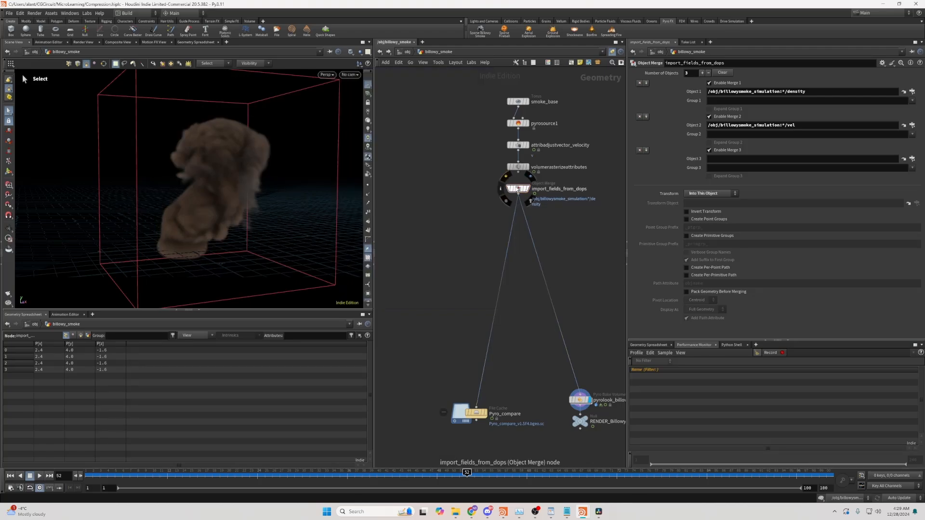
{"action": "middle_click", "coordinate": [518, 188]}
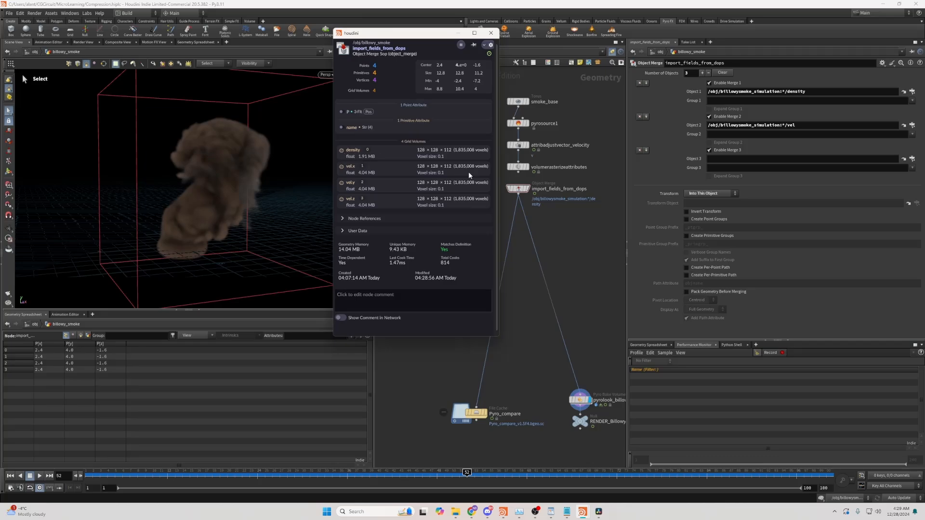
- Add a Convert VDB node below import_fields_from_dops and set it to convert to VDB
{"action": "key", "text": "Tab"}
{"action": "type", "text": "vdb con"}
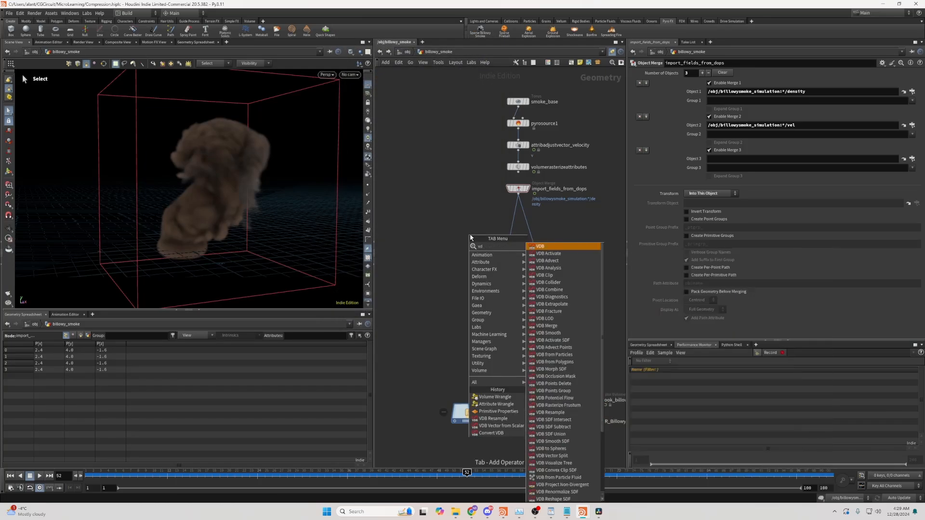
{"action": "key", "text": "Return"}
{"action": "left_click", "coordinate": [470, 235]}
{"action": "mouse_move", "coordinate": [471, 237]}
{"action": "left_mouse_down"}
{"action": "mouse_move", "coordinate": [504, 244]}
{"action": "mouse_move", "coordinate": [485, 242]}
{"action": "left_mouse_up"}
{"action": "left_click", "coordinate": [494, 241]}
{"action": "left_click", "coordinate": [483, 268]}
{"action": "key", "text": "Delete"}
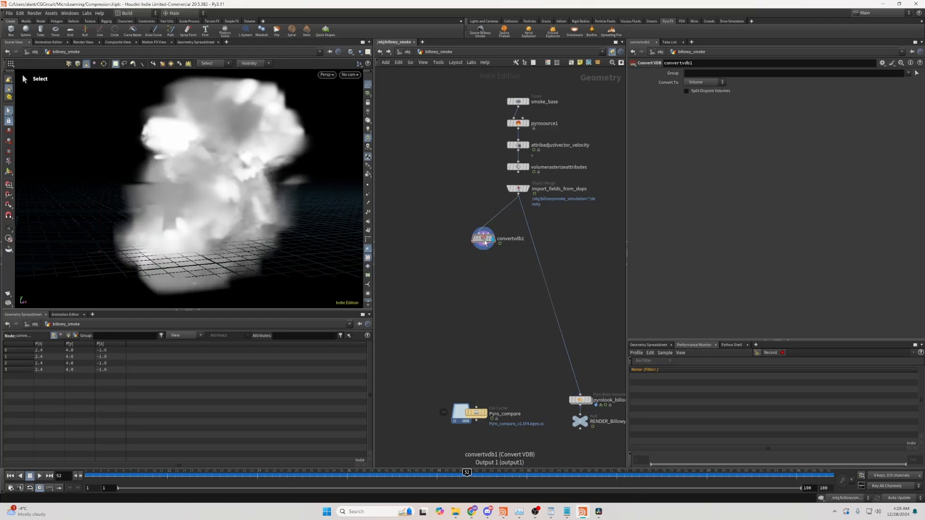
{"action": "left_click", "coordinate": [716, 84]}
{"action": "left_click", "coordinate": [699, 92]}
- Add a VDB Vector from Scalar node below convertvdb1
{"action": "middle_click", "coordinate": [485, 243]}
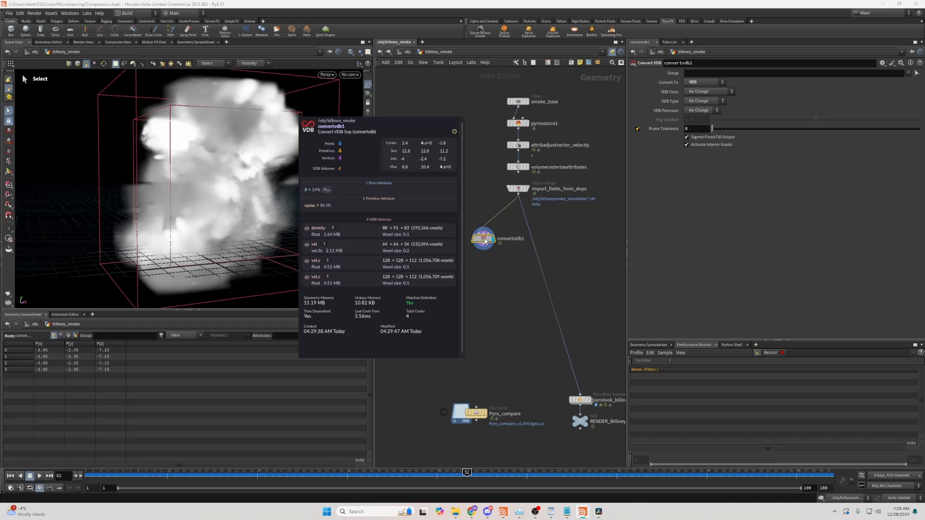
{"action": "middle_click_drag", "start_coordinate": [493, 266], "coordinate": [482, 287]}
{"action": "key", "text": "Tab"}
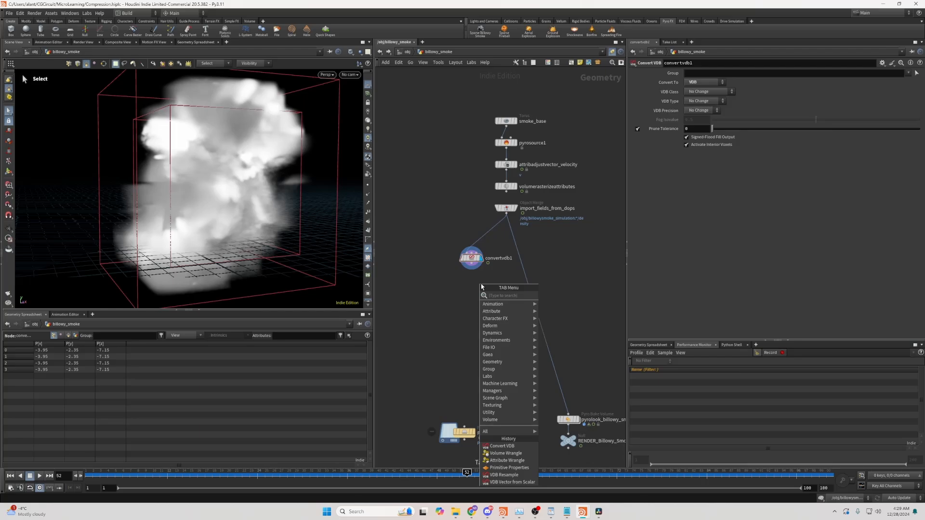
{"action": "type", "text": "vdb mer"}
{"action": "key", "text": "BackSpace"}
{"action": "key", "text": "BackSpace"}
{"action": "key", "text": "BackSpace"}
{"action": "key", "text": "BackSpace"}
{"action": "key", "text": "BackSpace"}
{"action": "key", "text": "BackSpace"}
{"action": "key", "text": "BackSpace"}
{"action": "type", "text": "scala"}
{"action": "key", "text": "Return"}
{"action": "left_click", "coordinate": [464, 285]}
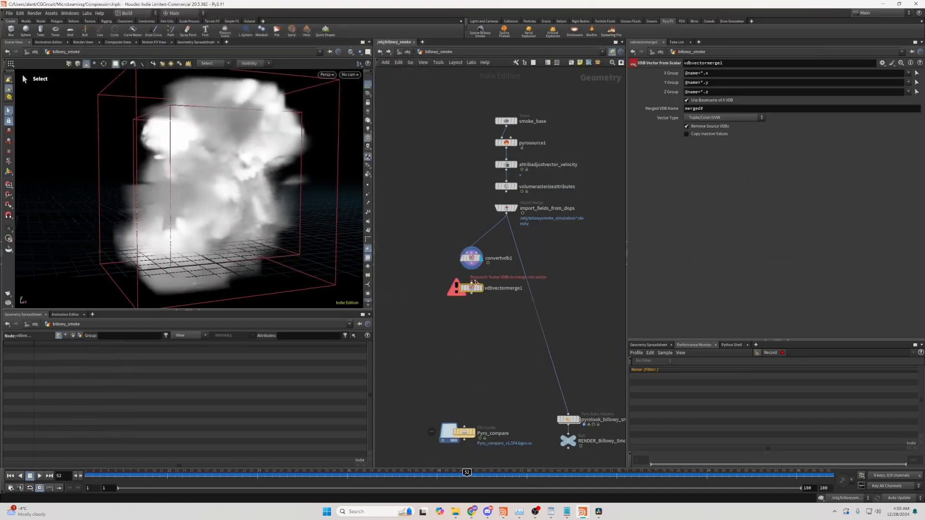
- Compare the node information of convertvdb1 and vdbvectormerge1 and examine the X Group pattern
{"action": "left_click", "coordinate": [477, 288]}
{"action": "middle_click", "coordinate": [476, 289]}
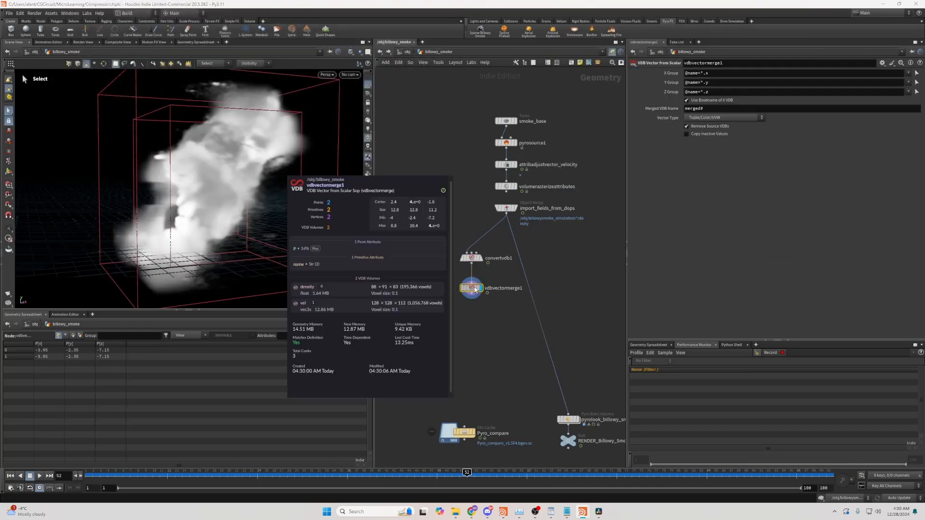
{"action": "left_click", "coordinate": [472, 258]}
{"action": "middle_click", "coordinate": [474, 261]}
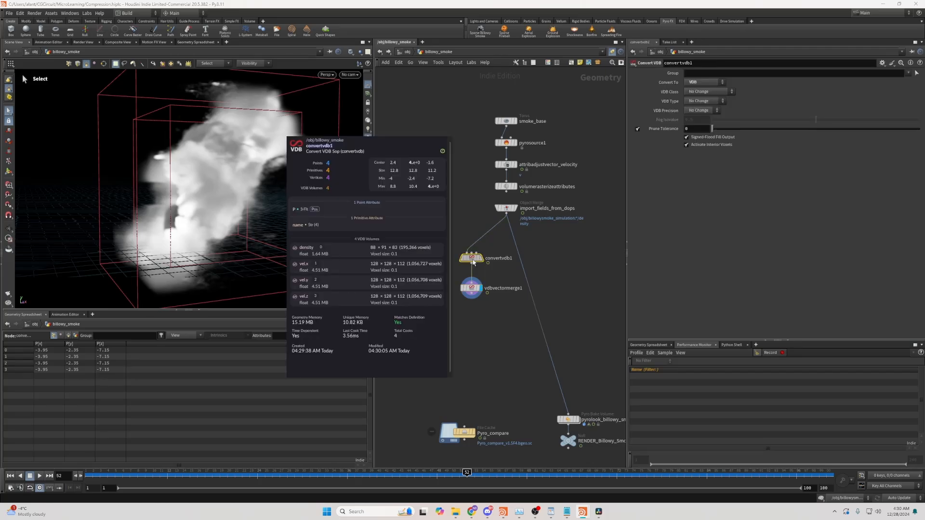
{"action": "left_click", "coordinate": [473, 288]}
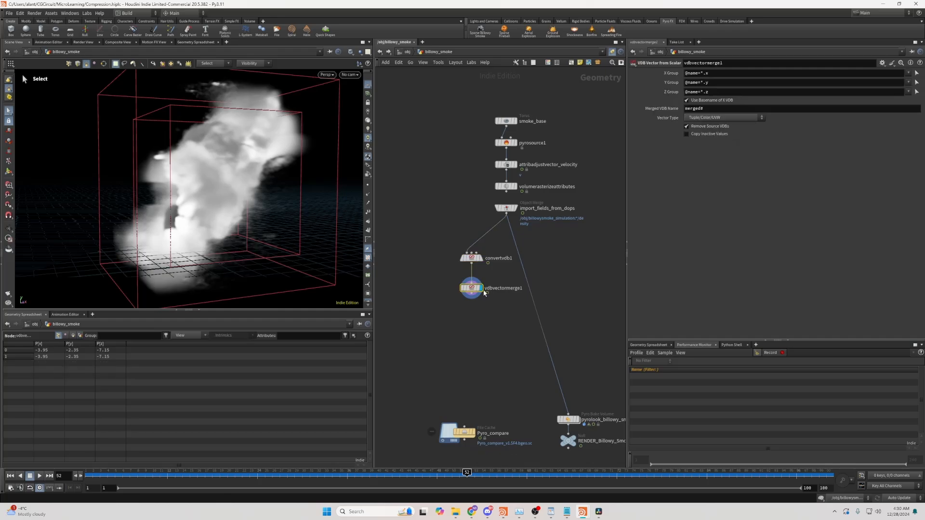
{"action": "middle_click", "coordinate": [475, 292]}
{"action": "left_click", "coordinate": [702, 73]}
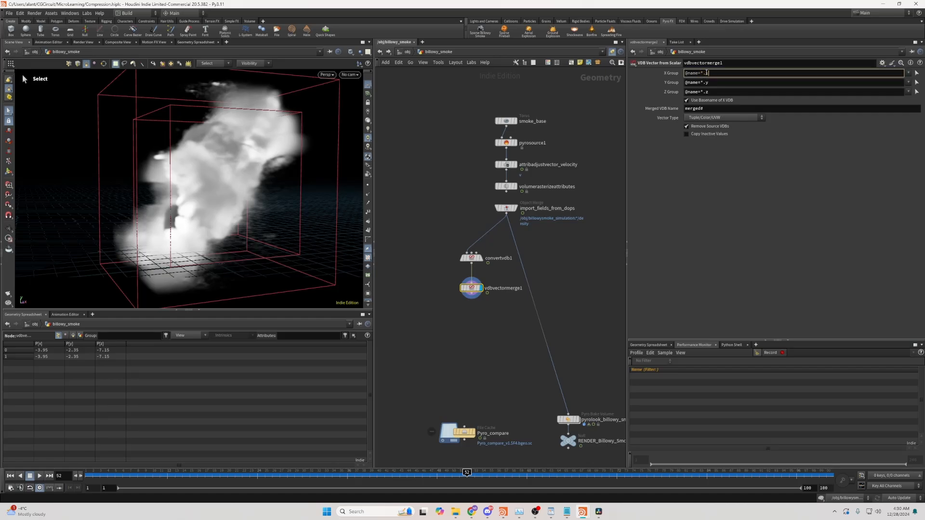
{"action": "double_click", "coordinate": [707, 74]}
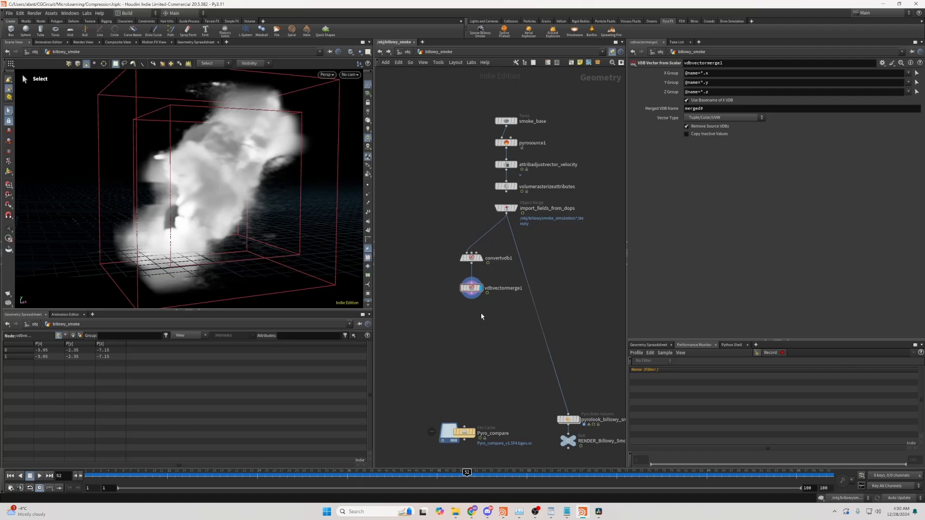
- Add a Primitive Properties node below vdbvectormerge1 and set its Source Group to *
{"action": "key", "text": "Tab"}
{"action": "type", "text": "prim"}
{"action": "key", "text": "Return"}
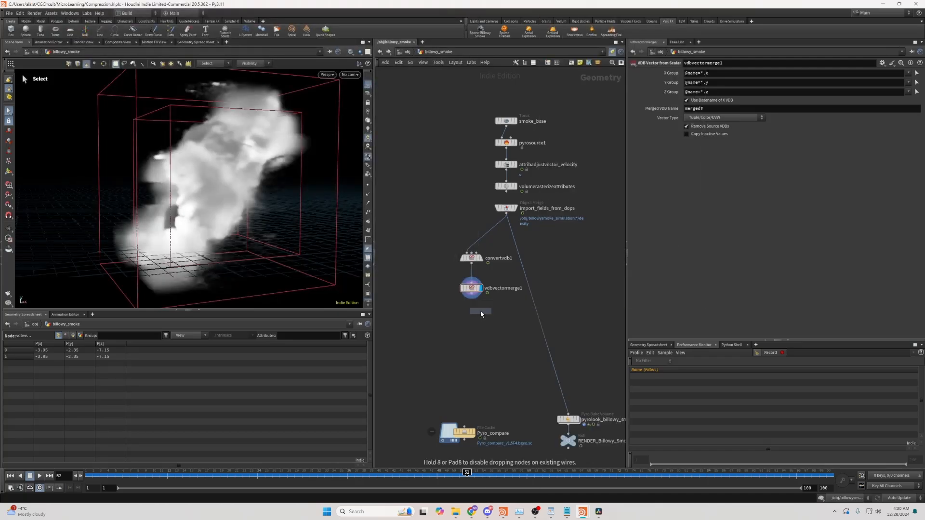
{"action": "left_click", "coordinate": [470, 316]}
{"action": "left_click", "coordinate": [742, 74]}
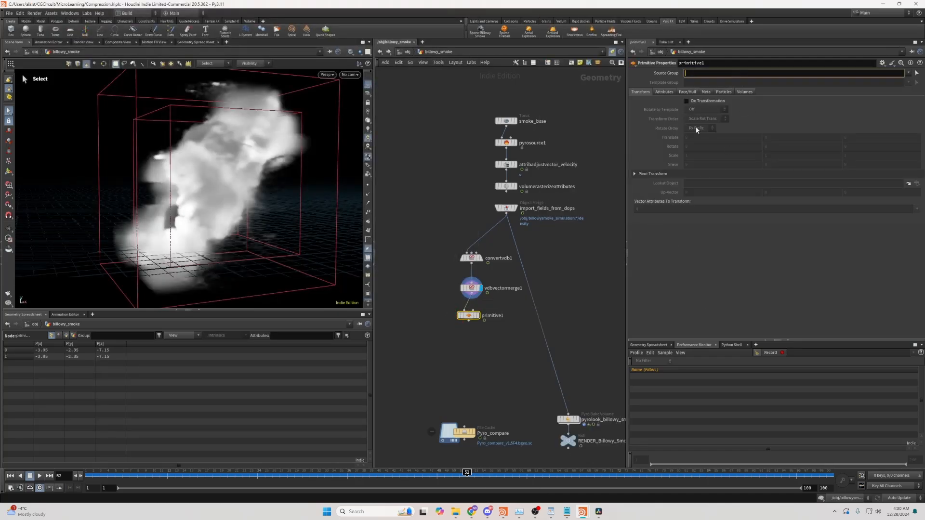
{"action": "type", "text": "*"}
{"action": "key", "text": "Return"}
- Enable Write 16-bit Floats in the primitive node's VDB volume settings
{"action": "left_click", "coordinate": [746, 91]}
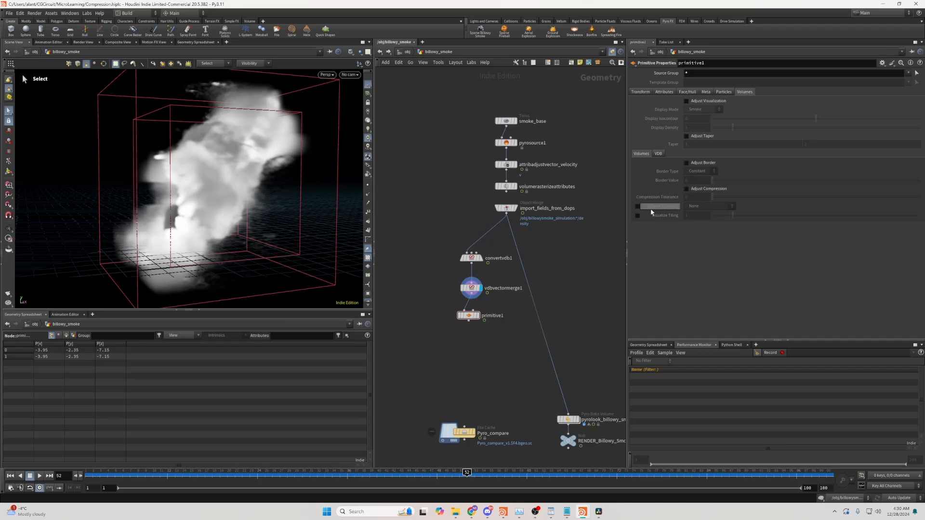
{"action": "left_click", "coordinate": [659, 153]}
{"action": "left_click", "coordinate": [687, 198]}
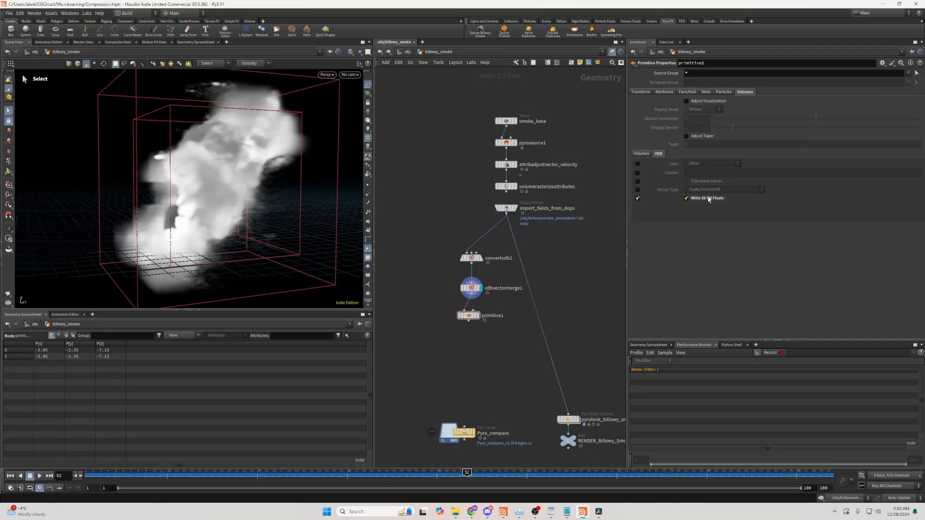
- Add a VDB Clip node below primitive1
{"action": "middle_click_drag", "start_coordinate": [479, 347], "coordinate": [484, 317]}
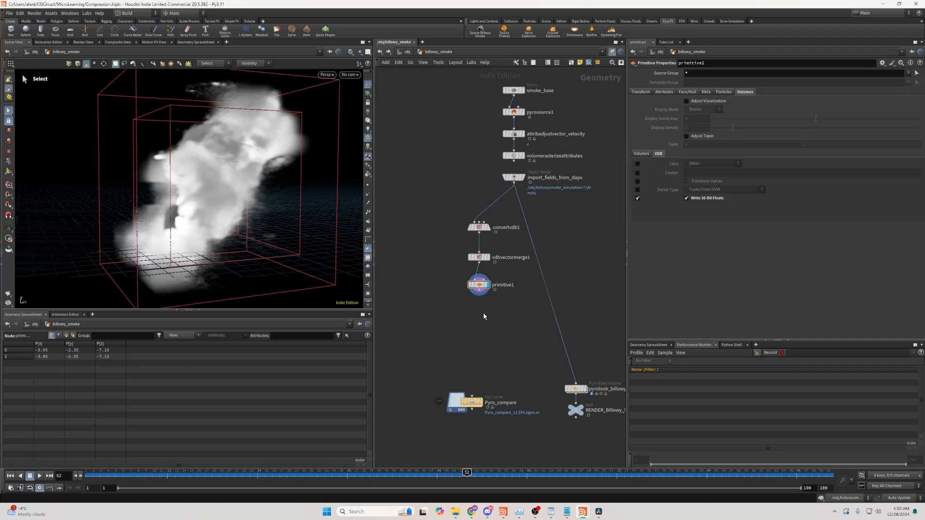
{"action": "scroll", "coordinate": [482, 313], "scroll_direction": "up", "scroll_amount": 3}
{"action": "key", "text": "Tab"}
{"action": "type", "text": "w"}
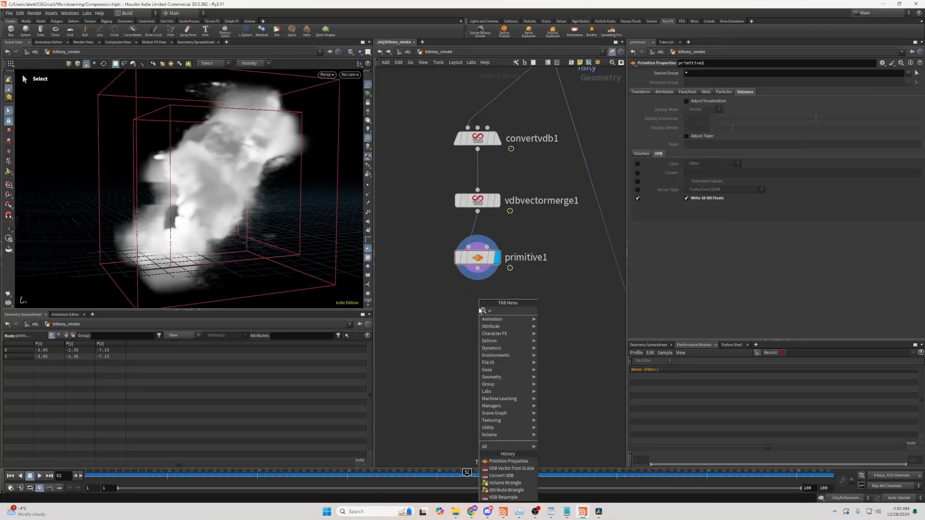
{"action": "key", "text": "BackSpace"}
{"action": "type", "text": "vdb v"}
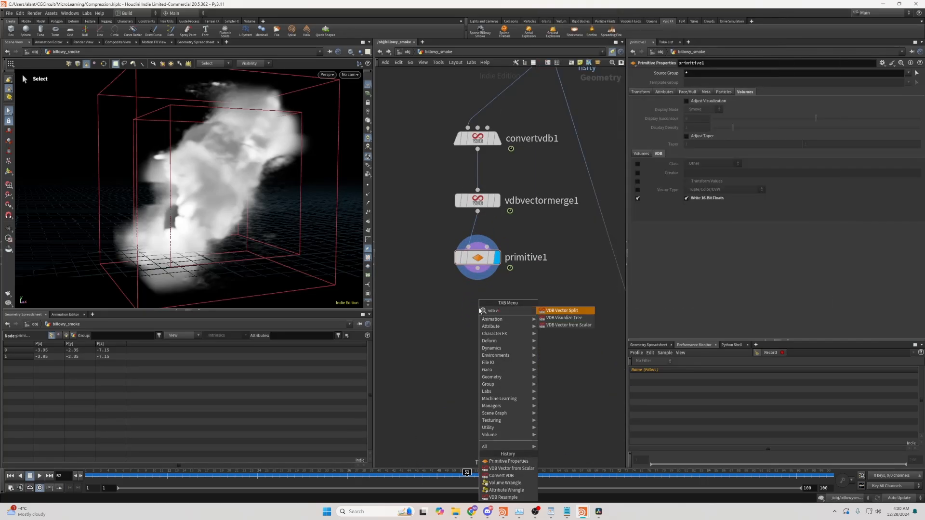
{"action": "key", "text": "BackSpace"}
{"action": "type", "text": "c"}
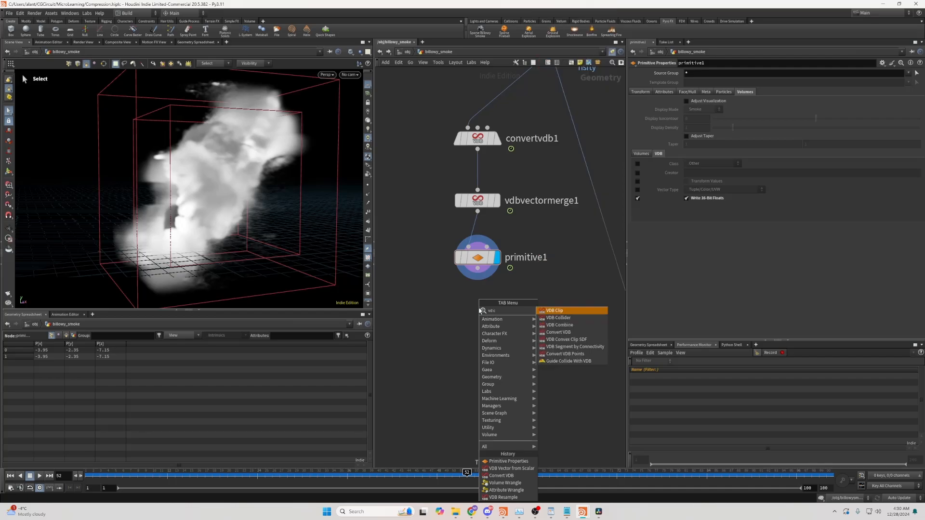
{"action": "key", "text": "Return"}
{"action": "left_click", "coordinate": [479, 311]}
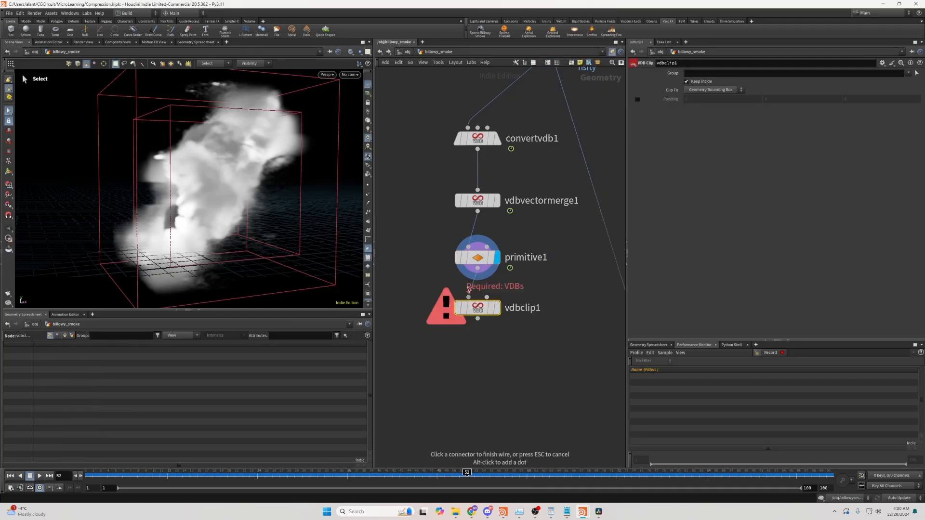
- Connect primitive1 into vdbclip1 and make vdbclip1 the displayed node
{"action": "left_click", "coordinate": [351, 75]}
{"action": "left_click", "coordinate": [371, 109]}
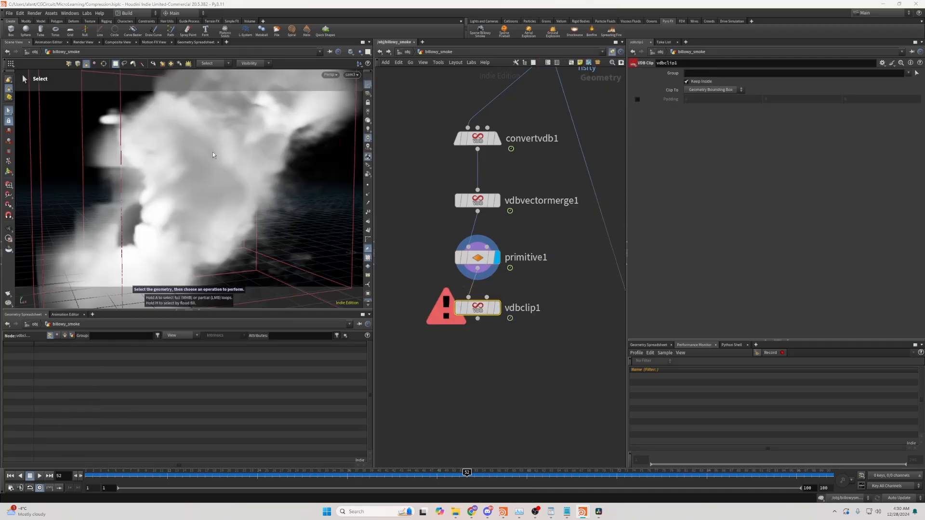
{"action": "left_click_drag", "start_coordinate": [477, 315], "coordinate": [476, 330]}
{"action": "left_click", "coordinate": [498, 322]}
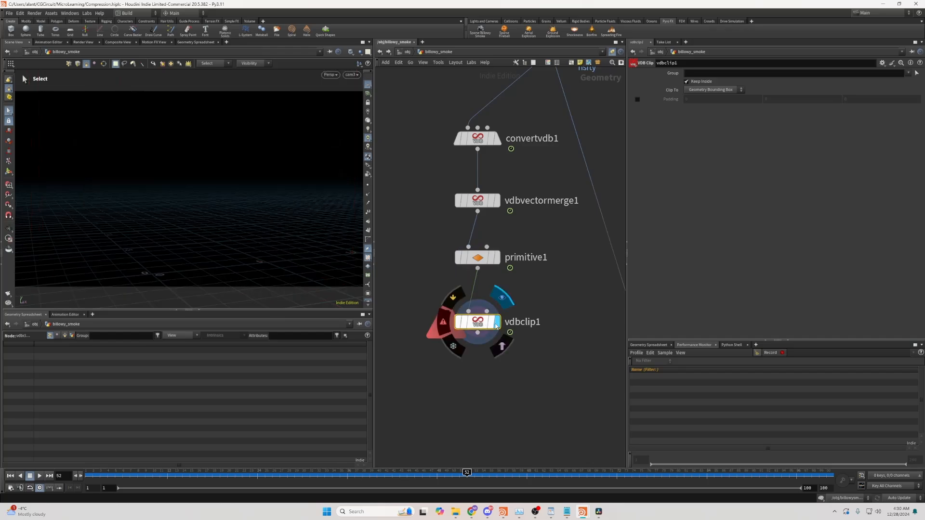
- Set vdbclip1 to clip to Camera and paste /obj/cam3 as its camera
{"action": "left_click", "coordinate": [711, 90]}
{"action": "left_click", "coordinate": [710, 91]}
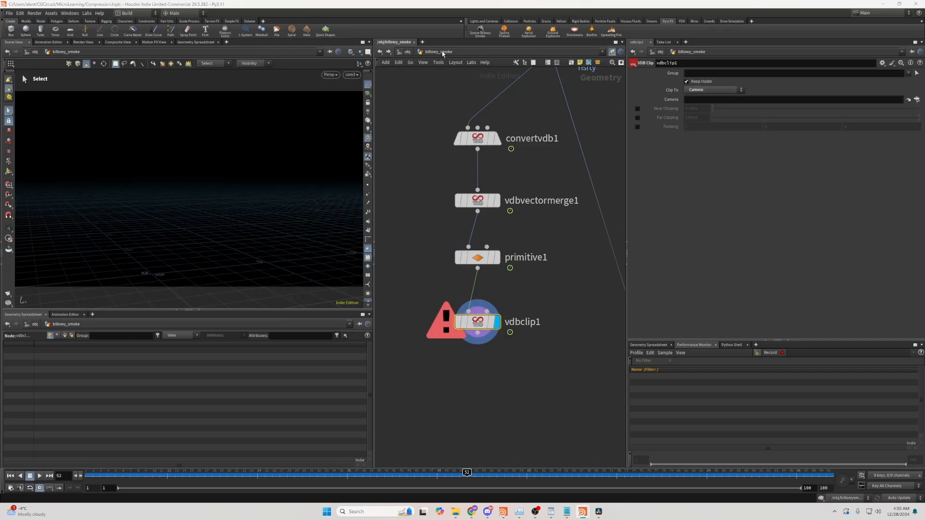
{"action": "key", "text": "u"}
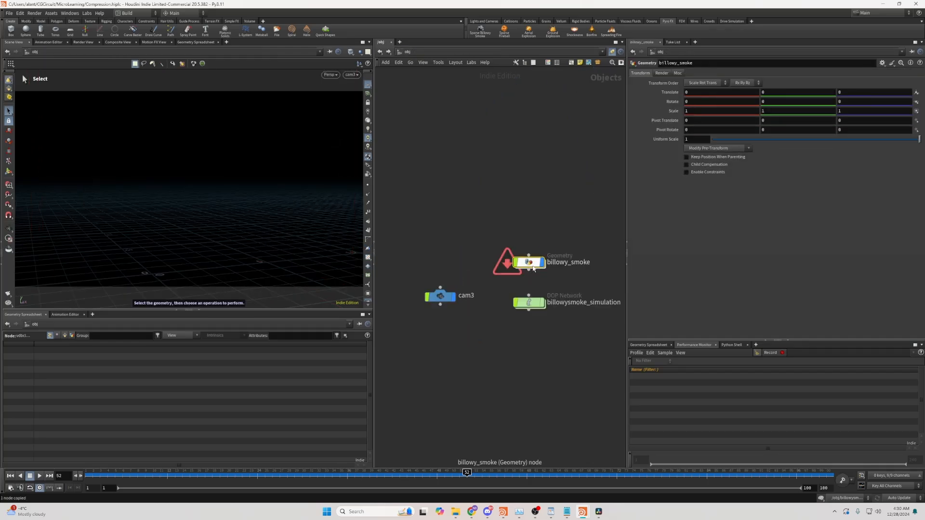
{"action": "double_click", "coordinate": [529, 262]}
{"action": "key", "text": "ctrl+c"}
{"action": "left_click", "coordinate": [697, 103]}
{"action": "key", "text": "ctrl+v"}
{"action": "left_click", "coordinate": [423, 357]}
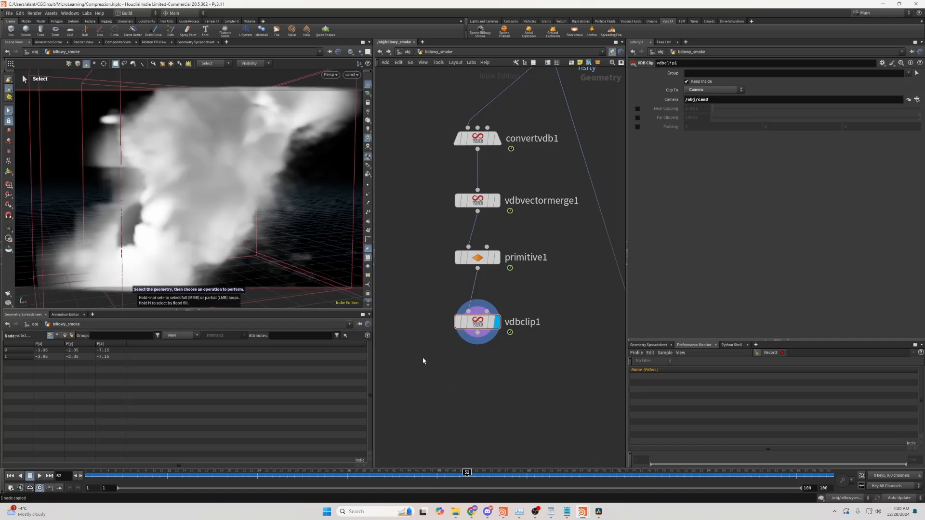
- Compare the clipped and unclipped smoke through the camera and from a perspective view
{"action": "mouse_move", "coordinate": [289, 212]}
{"action": "left_mouse_down", "text": "alt"}
{"action": "mouse_move", "coordinate": [217, 209]}
{"action": "mouse_move", "coordinate": [303, 202]}
{"action": "mouse_move", "coordinate": [275, 215]}
{"action": "left_mouse_up", "text": "alt"}
{"action": "scroll", "coordinate": [303, 201], "scroll_direction": "down", "scroll_amount": 4}
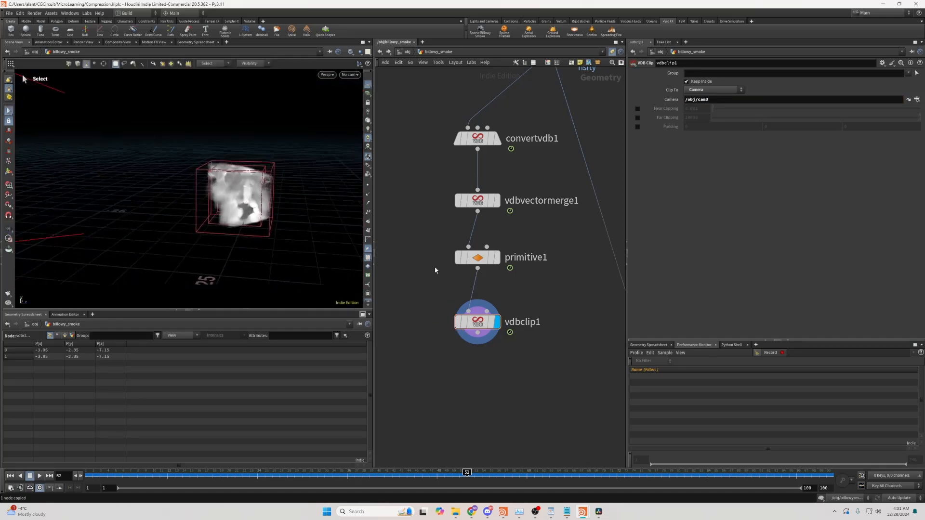
{"action": "left_click", "coordinate": [497, 258]}
{"action": "left_click", "coordinate": [497, 322]}
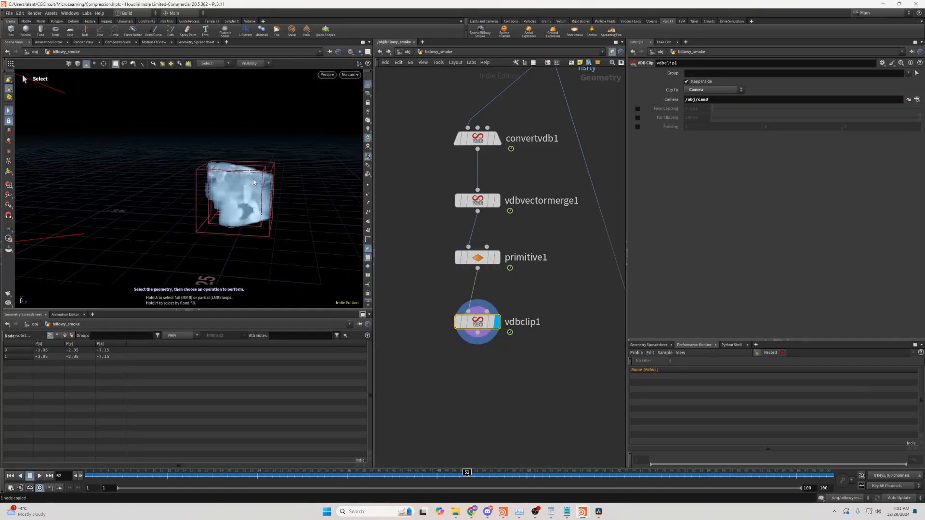
{"action": "left_click", "coordinate": [350, 75]}
{"action": "left_click", "coordinate": [362, 111]}
{"action": "left_click_drag", "start_coordinate": [477, 325], "coordinate": [477, 321]}
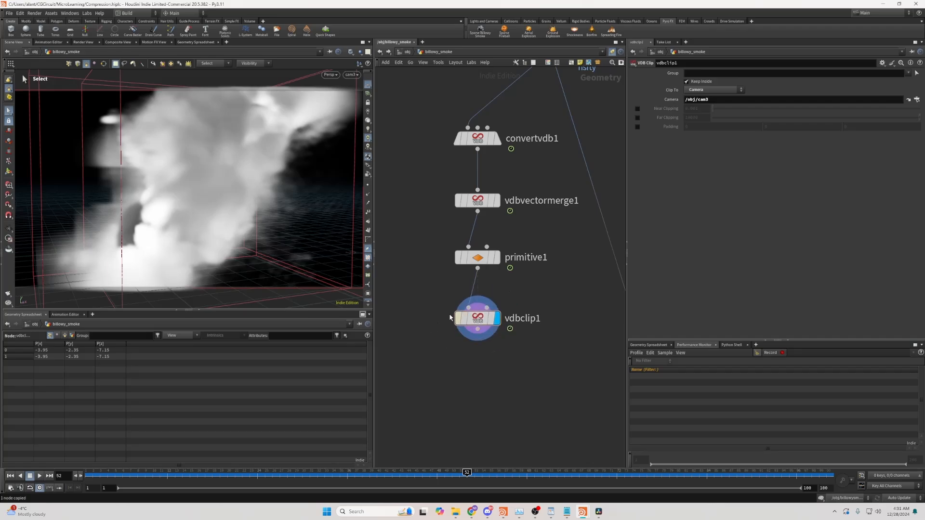
{"action": "scroll", "coordinate": [251, 173], "scroll_direction": "down", "scroll_amount": 3}
{"action": "left_click_drag", "start_coordinate": [251, 172], "coordinate": [262, 165], "text": "alt"}
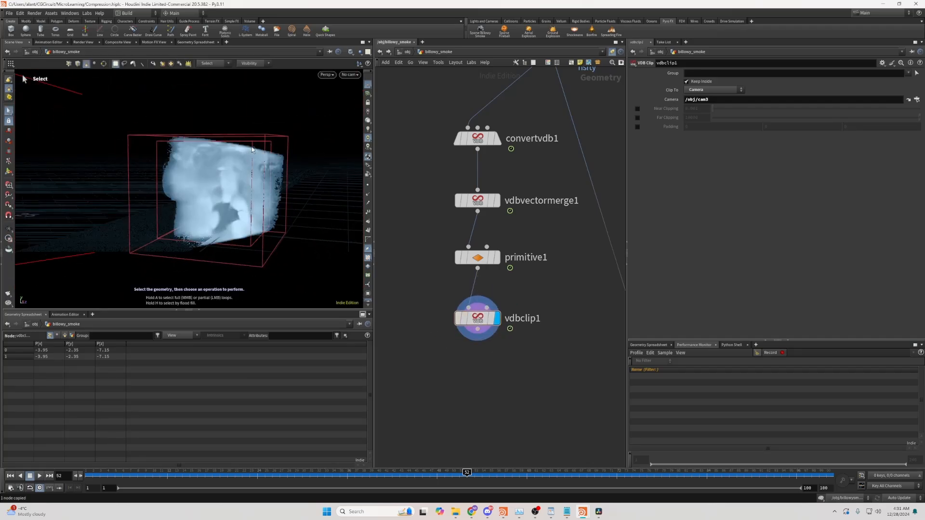
{"action": "left_click_drag", "start_coordinate": [212, 142], "coordinate": [255, 175], "text": "alt"}
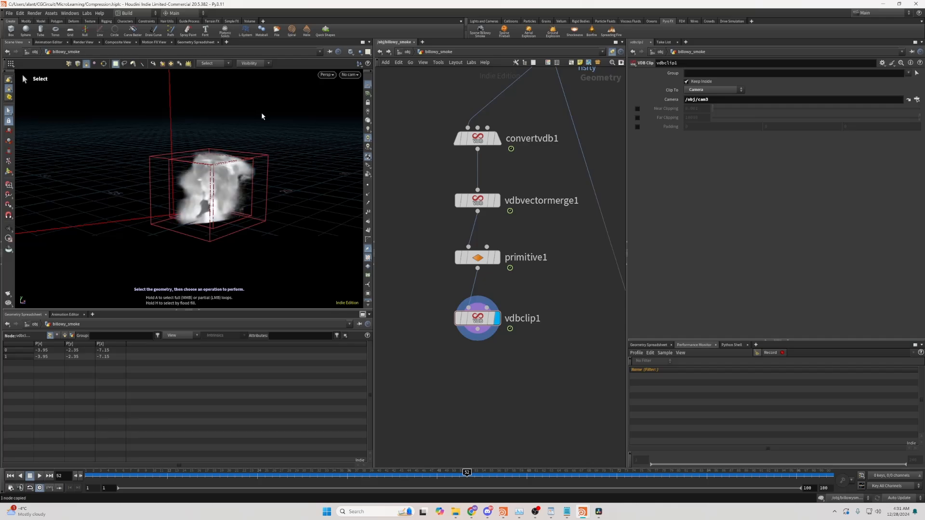
{"action": "left_click_drag", "start_coordinate": [256, 130], "coordinate": [265, 163], "text": "alt"}
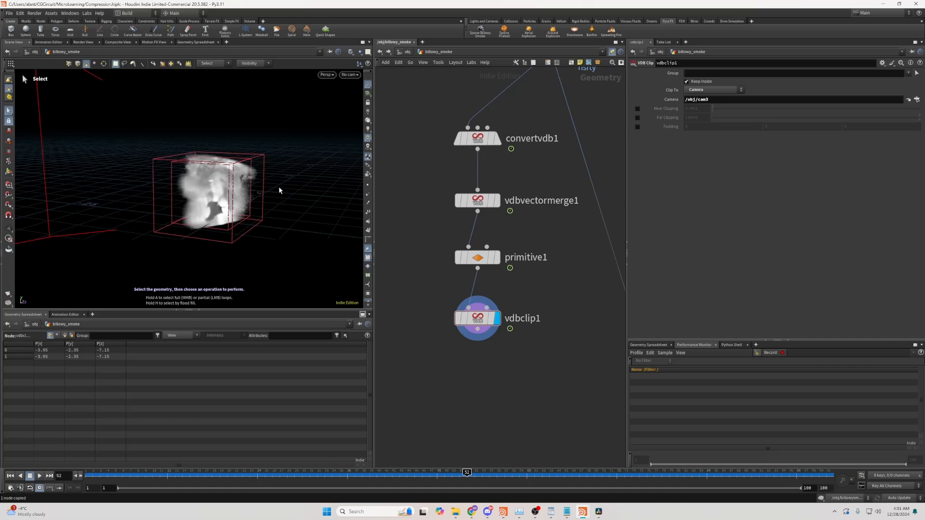
{"action": "left_click", "coordinate": [350, 75]}
{"action": "left_click", "coordinate": [371, 109]}
{"action": "mouse_move", "coordinate": [461, 320]}
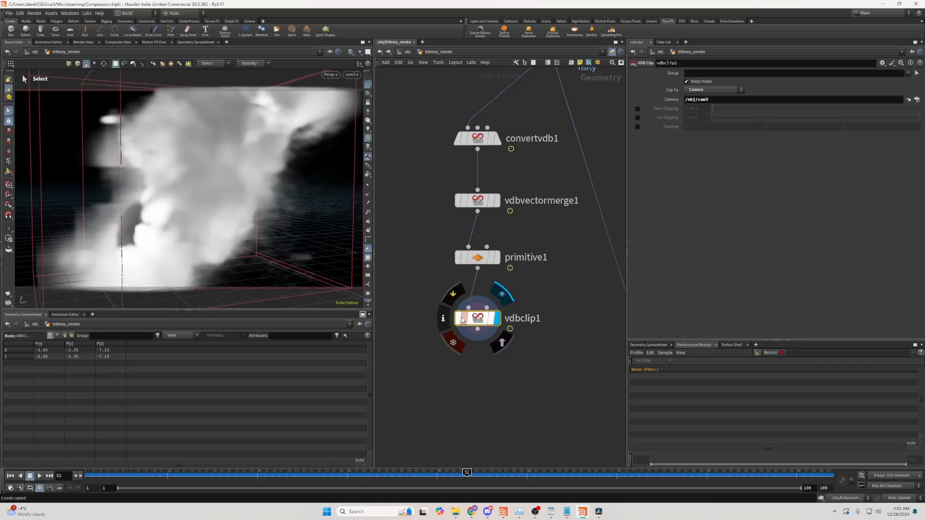
{"action": "scroll", "coordinate": [543, 351], "scroll_direction": "down", "scroll_amount": 1}
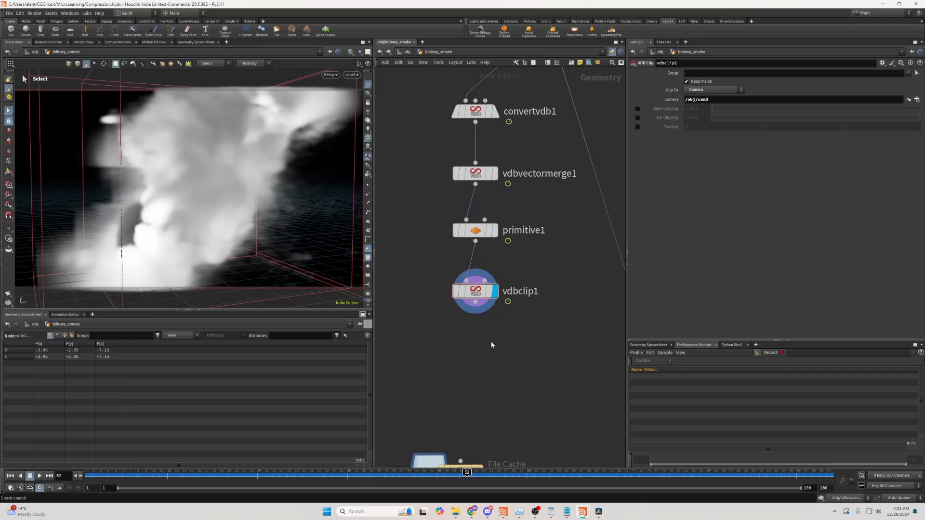
- Select the Pyro_compare file cache and check its cache file's size in the output folder
{"action": "scroll", "coordinate": [491, 345], "scroll_direction": "down", "scroll_amount": 2}
{"action": "left_click", "coordinate": [499, 402]}
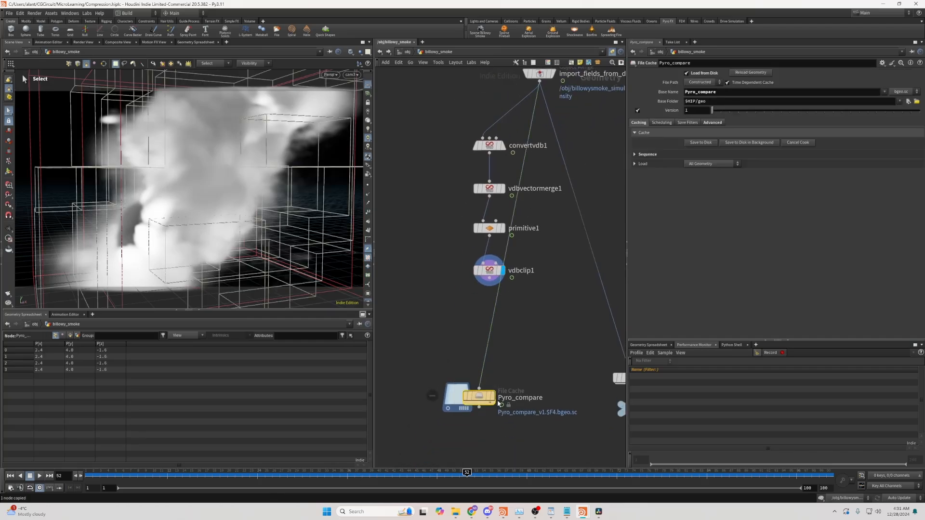
{"action": "left_click", "coordinate": [455, 512]}
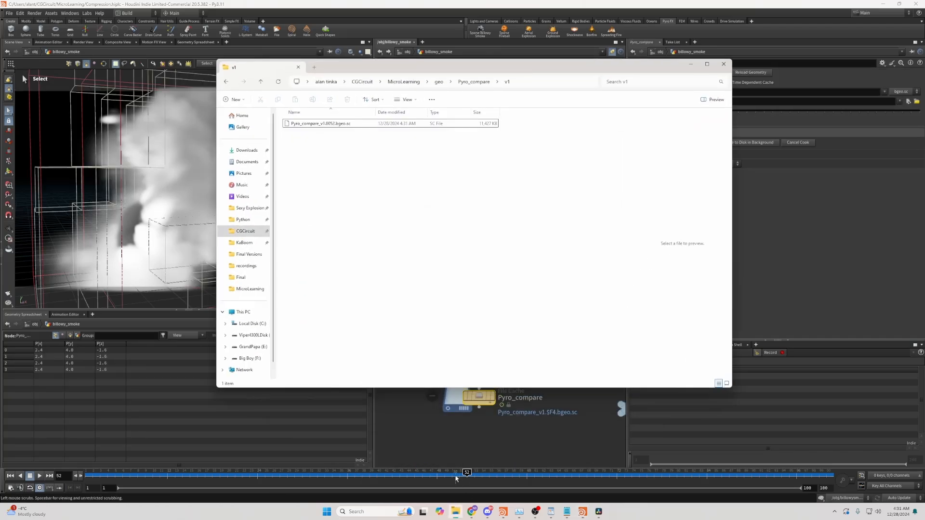
{"action": "left_click_drag", "start_coordinate": [439, 140], "coordinate": [341, 118]}
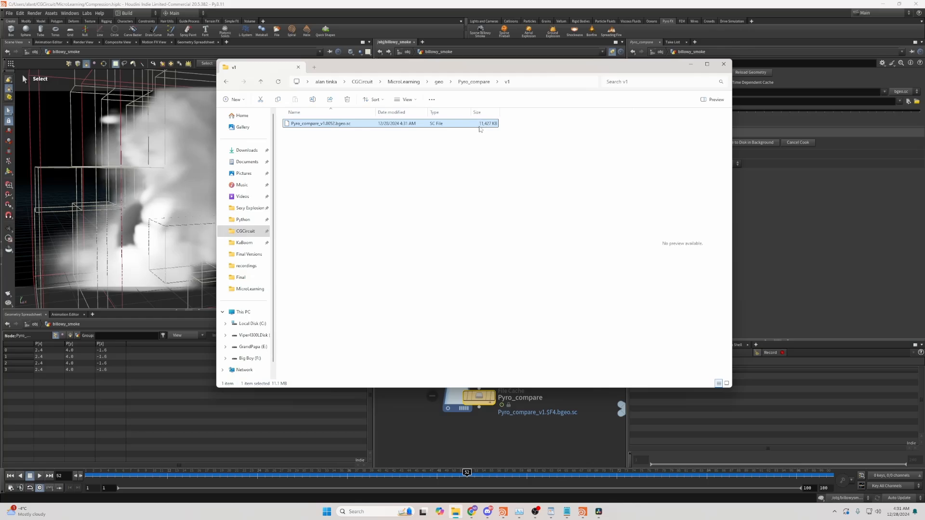
{"action": "left_click", "coordinate": [691, 64]}
- Connect vdbclip1 into the Pyro_compare file cache and save the cache to disk
{"action": "left_click_drag", "start_coordinate": [495, 282], "coordinate": [474, 379]}
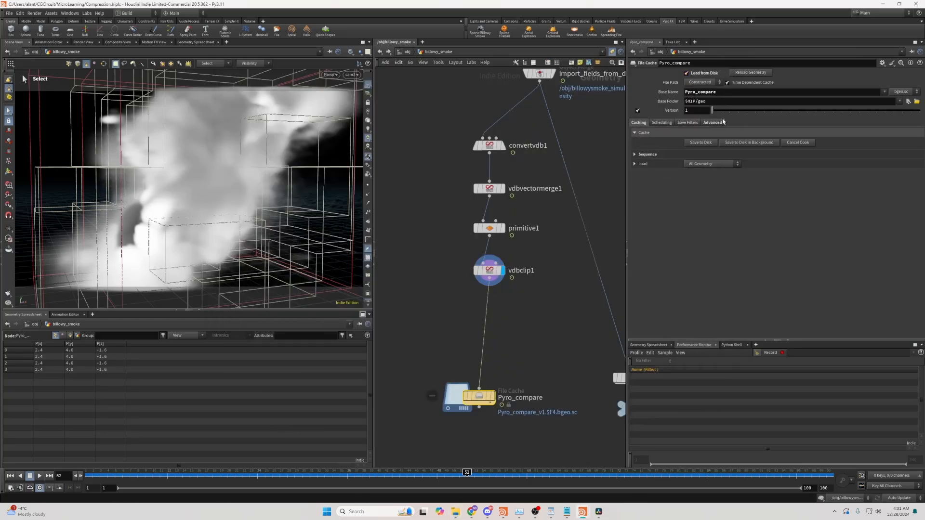
{"action": "left_click", "coordinate": [702, 142]}
- Open the cache folder to check the new cache file's size
{"action": "left_click", "coordinate": [456, 511]}
{"action": "left_click", "coordinate": [488, 140]}
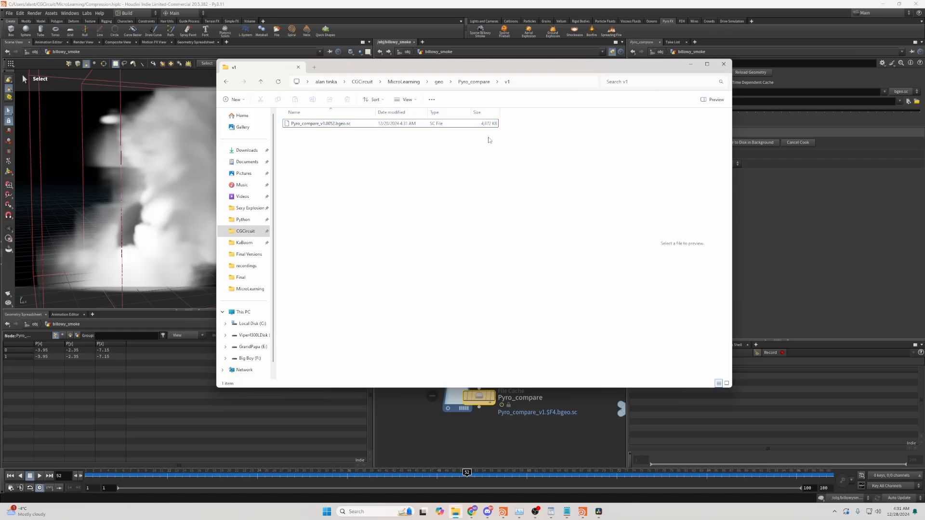
{"action": "left_click", "coordinate": [690, 65]}
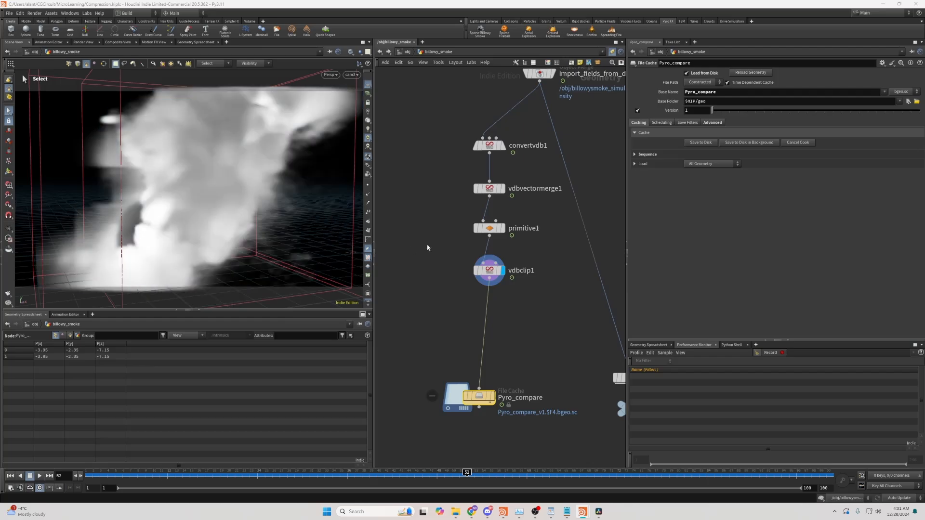
- Move primitive1 and vdbclip1 down to make room below vdbvectormerge1
{"action": "left_click_drag", "start_coordinate": [437, 269], "coordinate": [483, 286]}
{"action": "left_click_drag", "start_coordinate": [417, 288], "coordinate": [505, 222]}
{"action": "left_click_drag", "start_coordinate": [493, 228], "coordinate": [492, 245]}
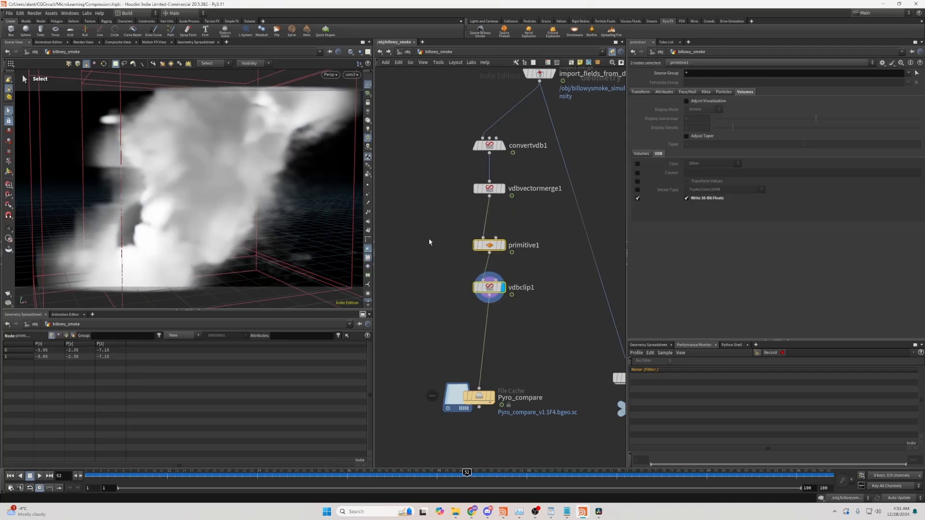
{"action": "left_click", "coordinate": [430, 242]}
- Inspect vdbvectormerge1's node info for its memory usage
{"action": "left_click", "coordinate": [493, 189]}
{"action": "left_click", "coordinate": [503, 189]}
{"action": "middle_click", "coordinate": [488, 194]}
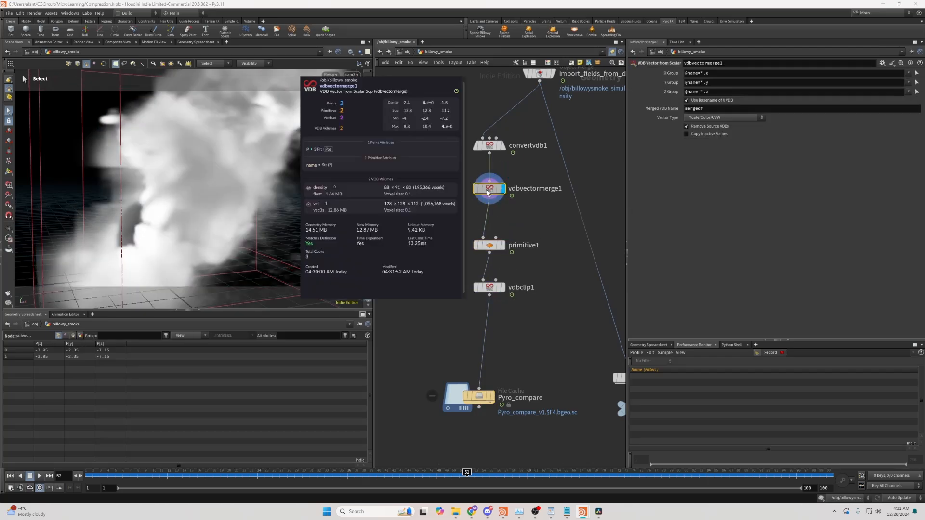
- Insert a VDB Resample node between vdbvectormerge1 and primitive1 and make it the displayed node
{"action": "key", "text": "Tab"}
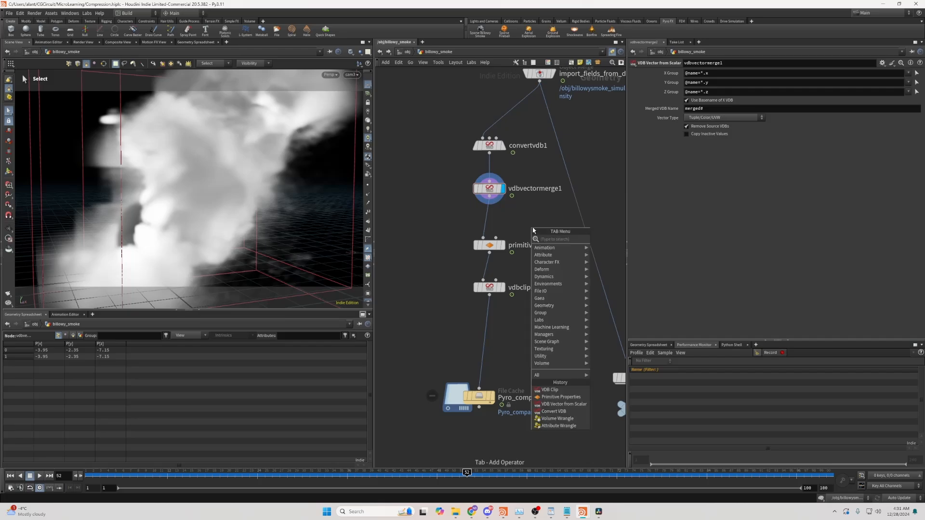
{"action": "key", "text": "Escape"}
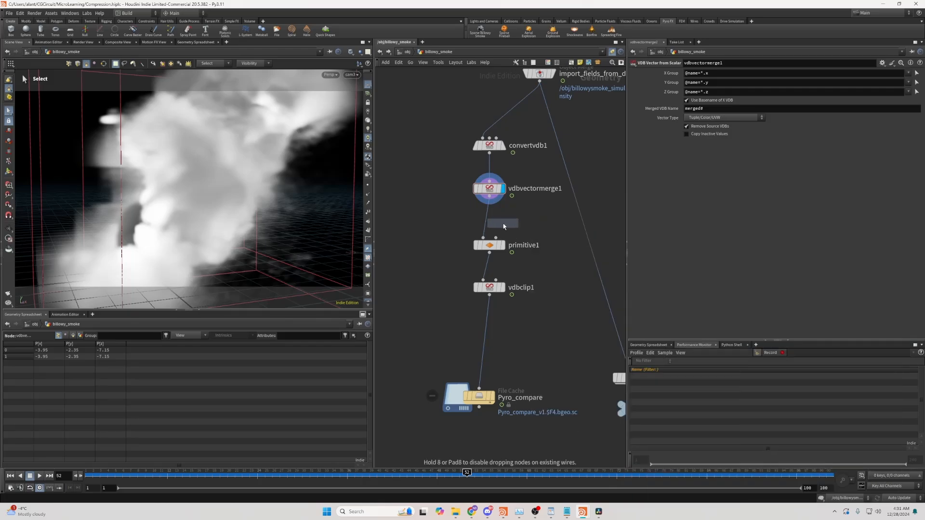
{"action": "left_click", "coordinate": [503, 223]}
{"action": "scroll", "coordinate": [503, 220], "scroll_direction": "up", "scroll_amount": 3}
{"action": "left_click_drag", "start_coordinate": [503, 221], "coordinate": [476, 225]}
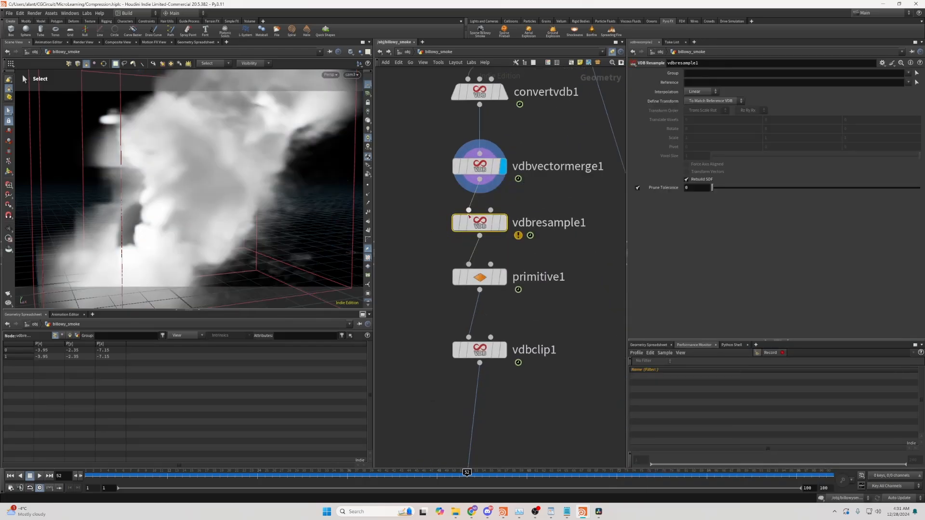
{"action": "left_click", "coordinate": [503, 223]}
- Set vdbresample1 to resample only the vel volume, using voxel scale only with a voxel scale of 2
{"action": "left_click", "coordinate": [909, 73]}
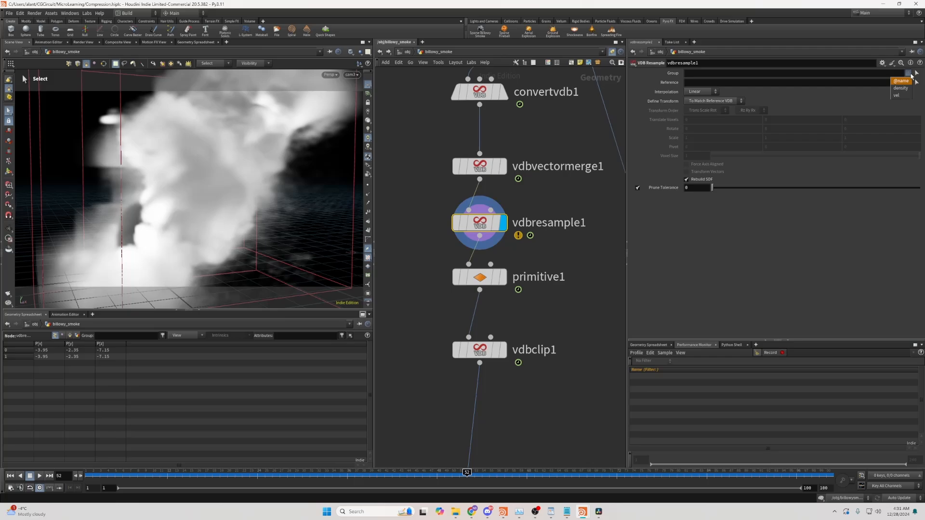
{"action": "left_click", "coordinate": [897, 95]}
{"action": "left_click", "coordinate": [712, 102]}
{"action": "left_click", "coordinate": [702, 130]}
{"action": "double_click", "coordinate": [698, 156]}
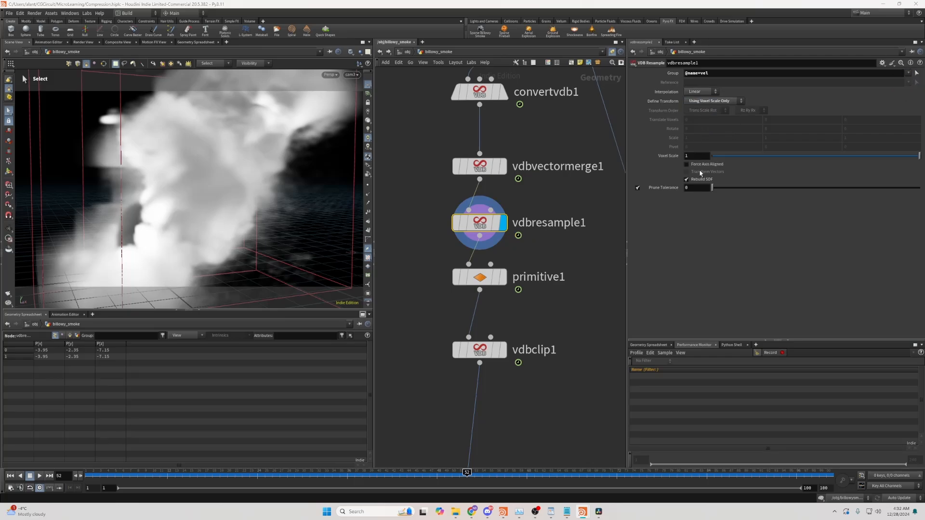
{"action": "type", "text": "2"}
{"action": "key", "text": "Return"}
- Select the Pyro_compare cache and check the cache file's size in its output folder
{"action": "left_click", "coordinate": [490, 379]}
{"action": "middle_click_drag", "start_coordinate": [491, 379], "coordinate": [505, 302]}
{"action": "middle_click_drag", "start_coordinate": [442, 364], "coordinate": [434, 290]}
{"action": "scroll", "coordinate": [434, 289], "scroll_direction": "down", "scroll_amount": 3}
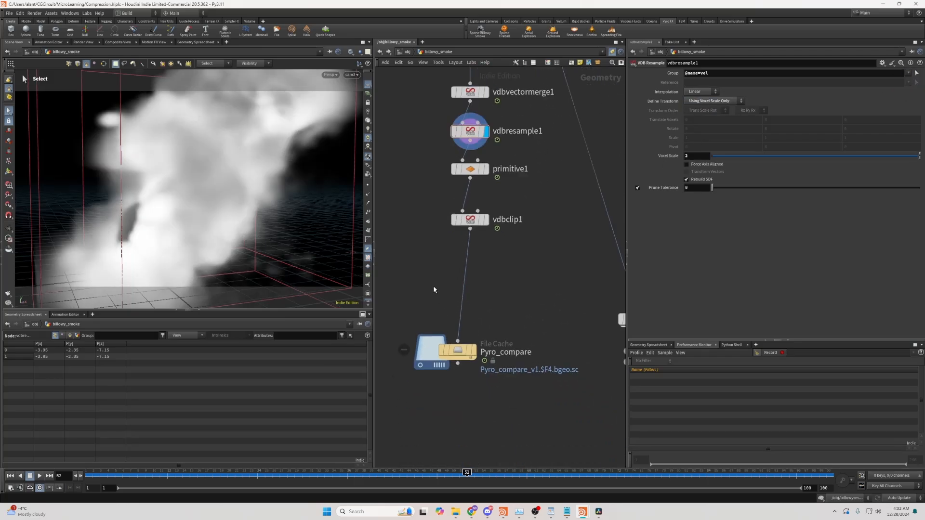
{"action": "left_click", "coordinate": [455, 341]}
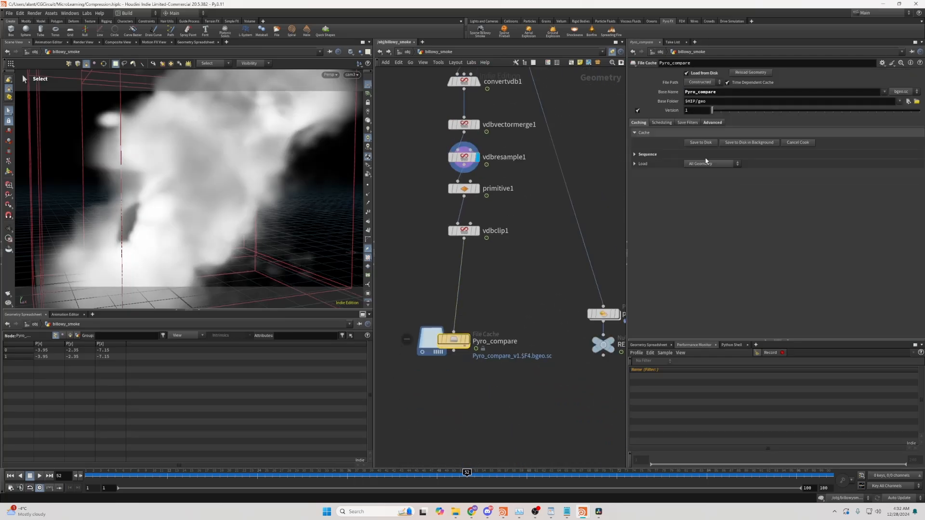
{"action": "left_click", "coordinate": [455, 512]}
{"action": "left_click", "coordinate": [489, 126]}
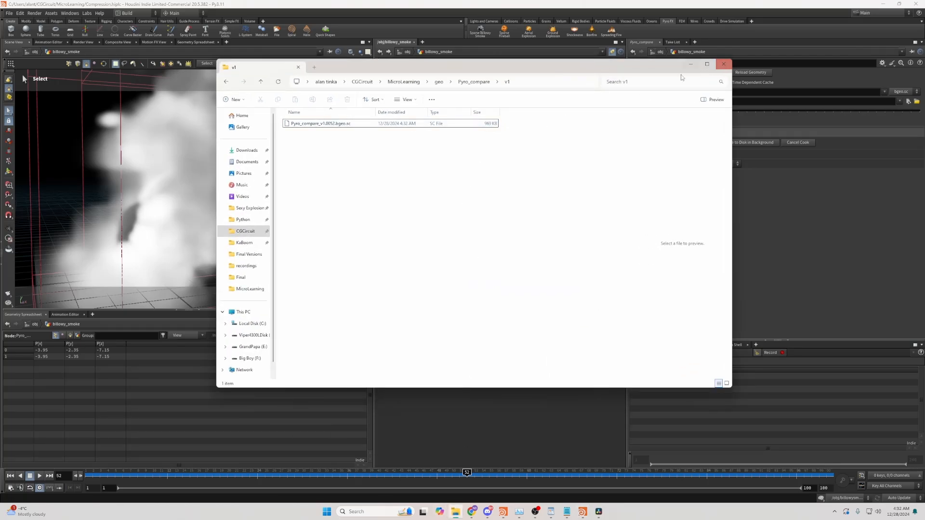
{"action": "left_click", "coordinate": [723, 65]}
- Inspect vdbresample1's node info for its memory usage
{"action": "middle_click_drag", "start_coordinate": [484, 159], "coordinate": [484, 191]}
{"action": "left_click", "coordinate": [480, 191]}
{"action": "middle_click", "coordinate": [478, 192]}
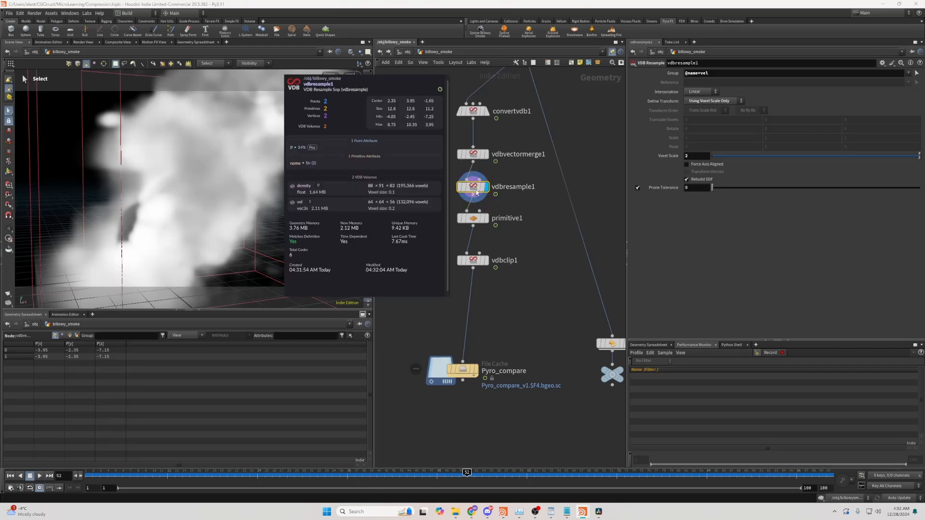
{"action": "middle_click", "coordinate": [476, 192]}
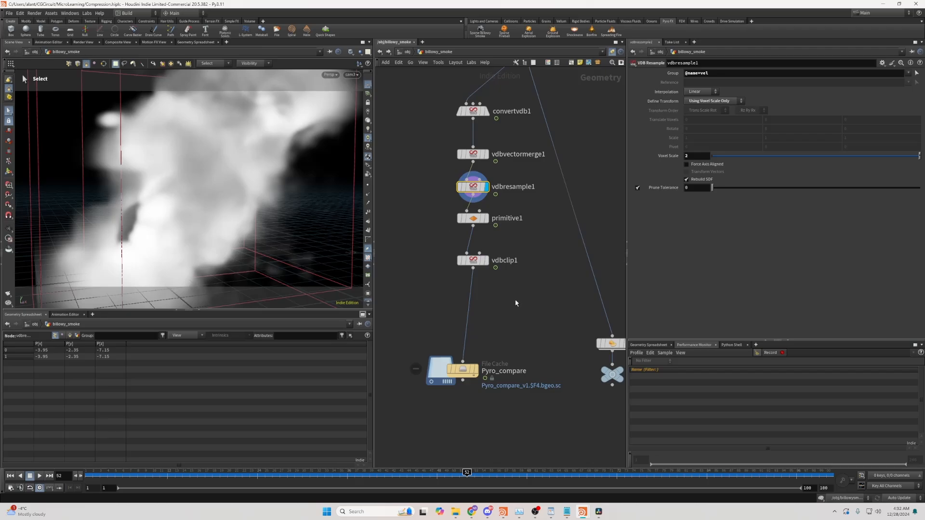
{"action": "left_click", "coordinate": [509, 313]}
{"action": "scroll", "coordinate": [508, 312], "scroll_direction": "down", "scroll_amount": 3}
{"action": "left_click_drag", "start_coordinate": [506, 310], "coordinate": [448, 176]}
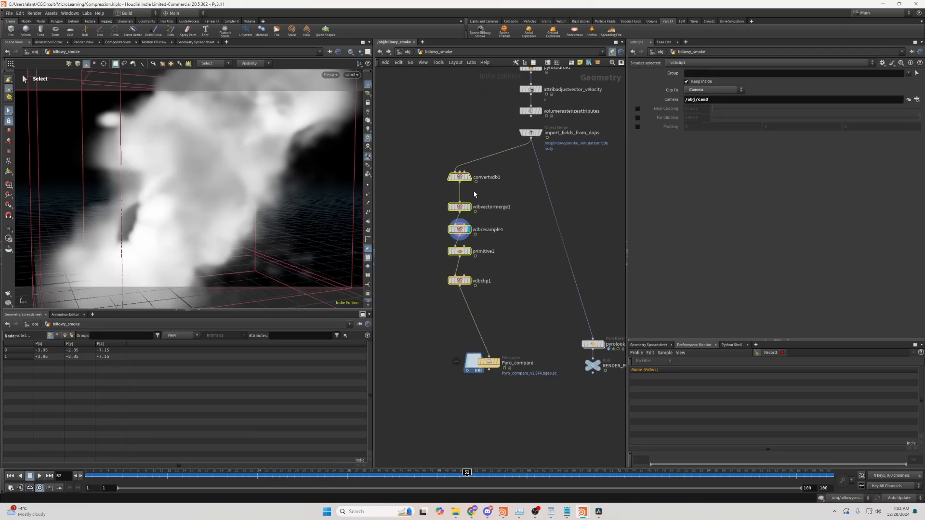
{"action": "left_click", "coordinate": [534, 134]}
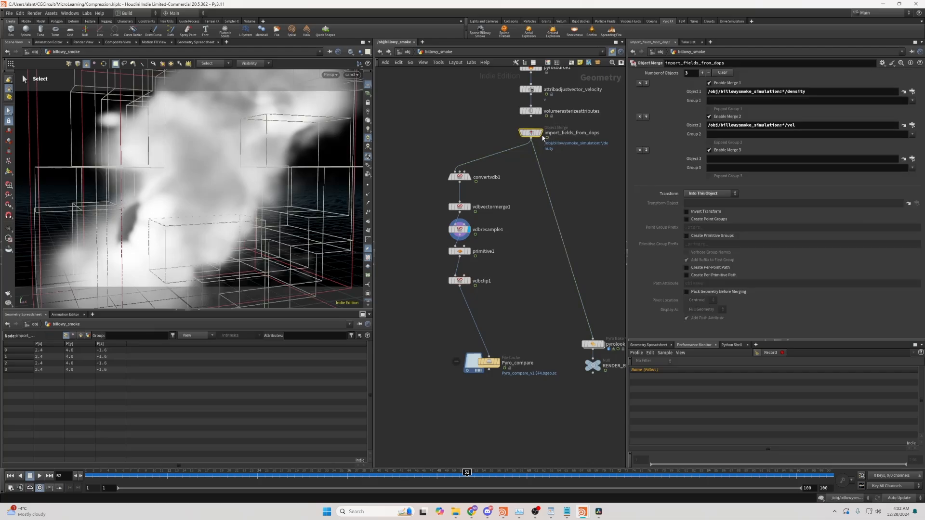
{"action": "left_click_drag", "start_coordinate": [534, 134], "coordinate": [534, 137]}
{"action": "left_click", "coordinate": [518, 216]}
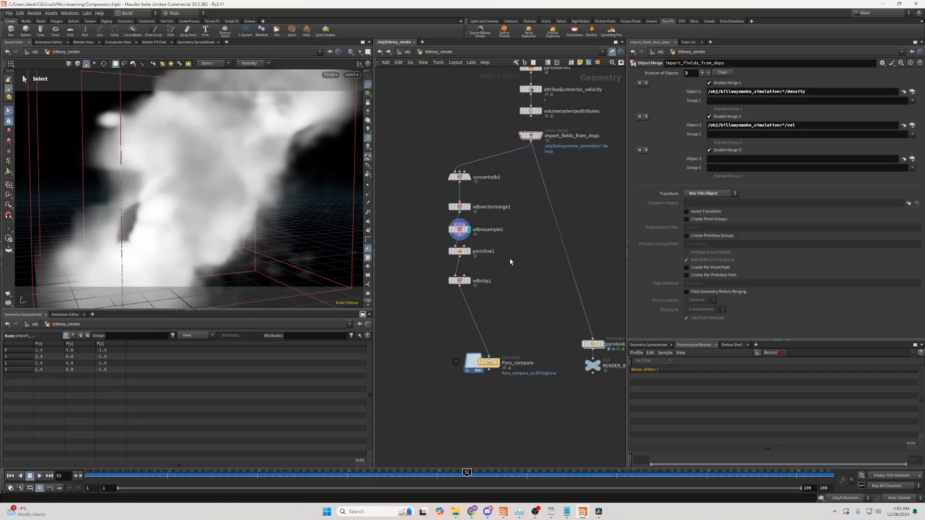
- Insert a Volume Wrangle node between vdbclip1 and the Pyro_compare cache
{"action": "key", "text": "Tab"}
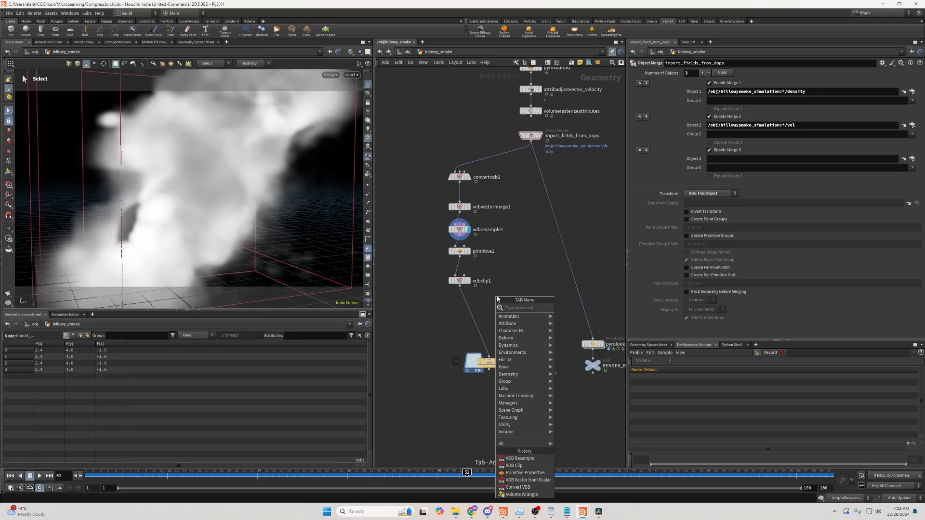
{"action": "type", "text": "wol"}
{"action": "key", "text": "Return"}
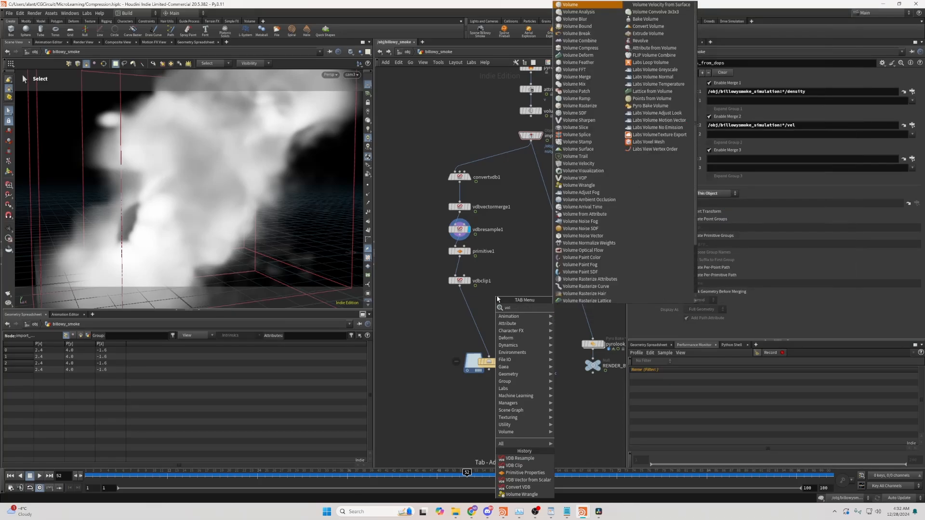
{"action": "left_click", "coordinate": [470, 311]}
{"action": "scroll", "coordinate": [469, 310], "scroll_direction": "up", "scroll_amount": 3}
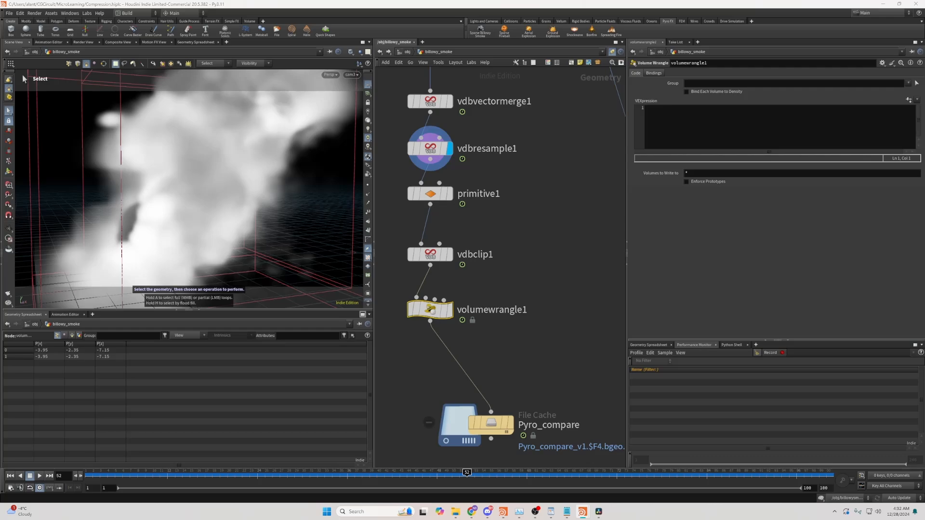
{"action": "left_click", "coordinate": [667, 123]}
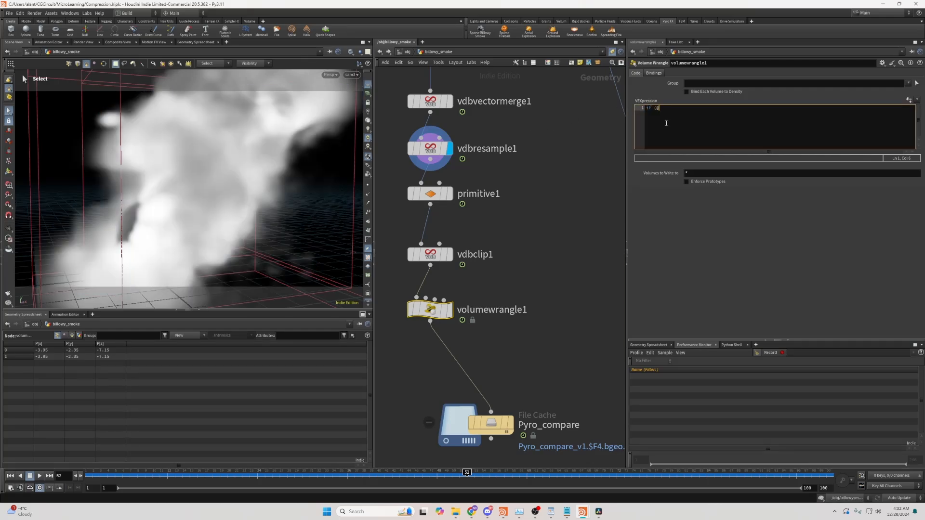
{"action": "type", "text": "if (@density < chf"}
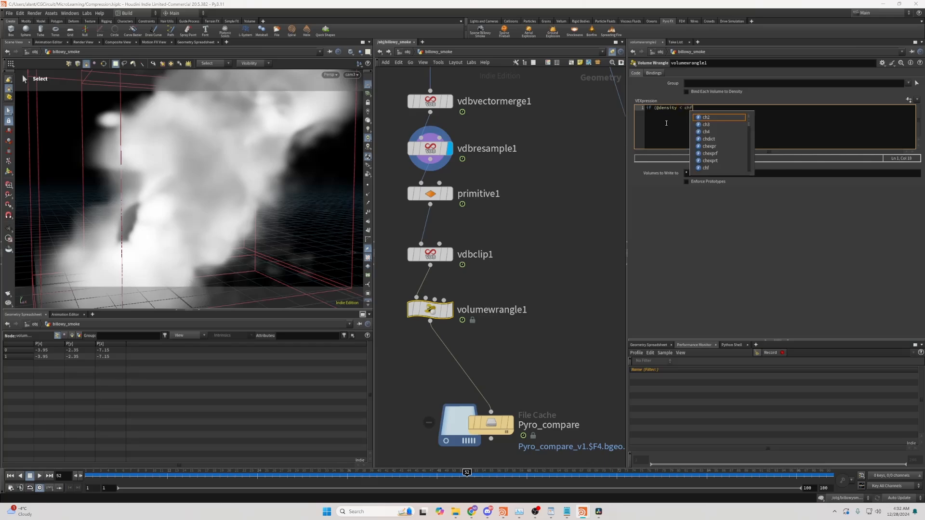
{"action": "type", "text": "(\"ther"}
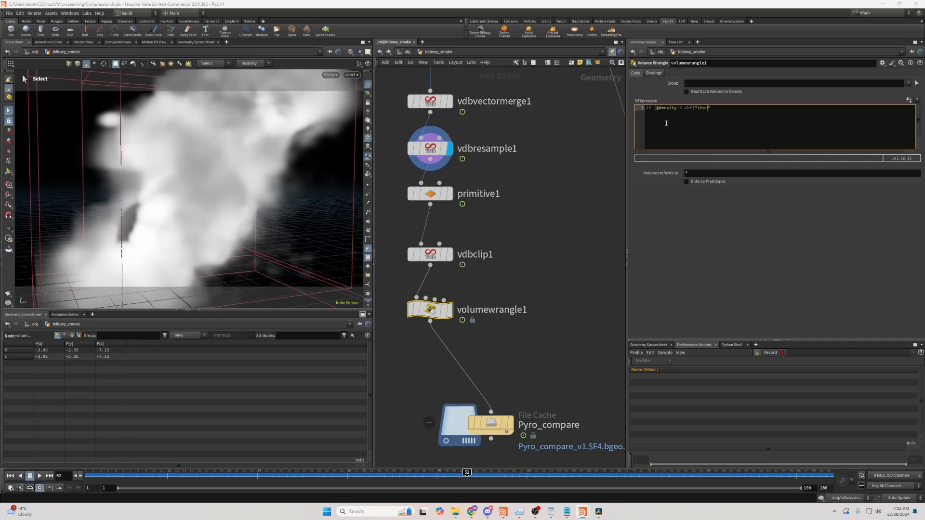
{"action": "type", "text": "eshold\")){"}
{"action": "key", "text": "Return"}
{"action": "type", "text": "@density = 0;"}
- Create the wrangle's threshold parameter and set it to 0.05
{"action": "left_click", "coordinate": [909, 100]}
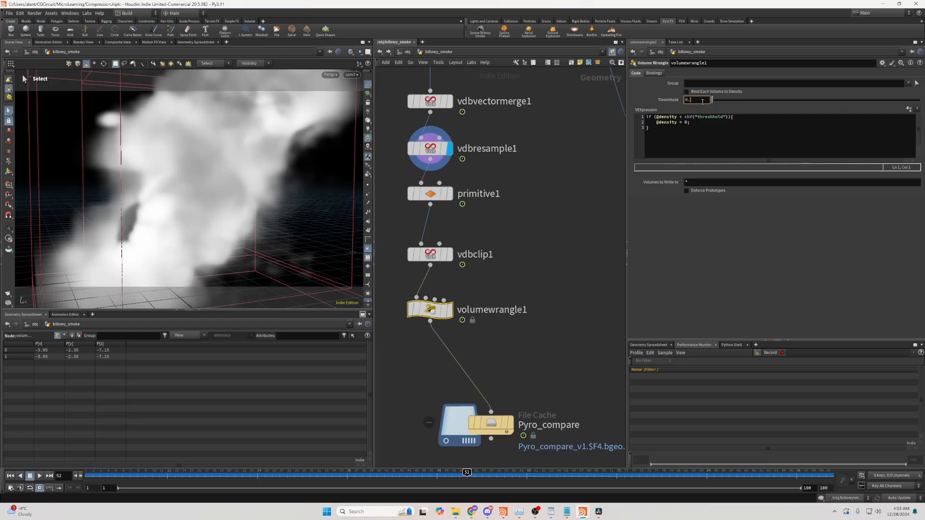
{"action": "left_click", "coordinate": [702, 101]}
{"action": "type", "text": "0.05"}
{"action": "key", "text": "Return"}
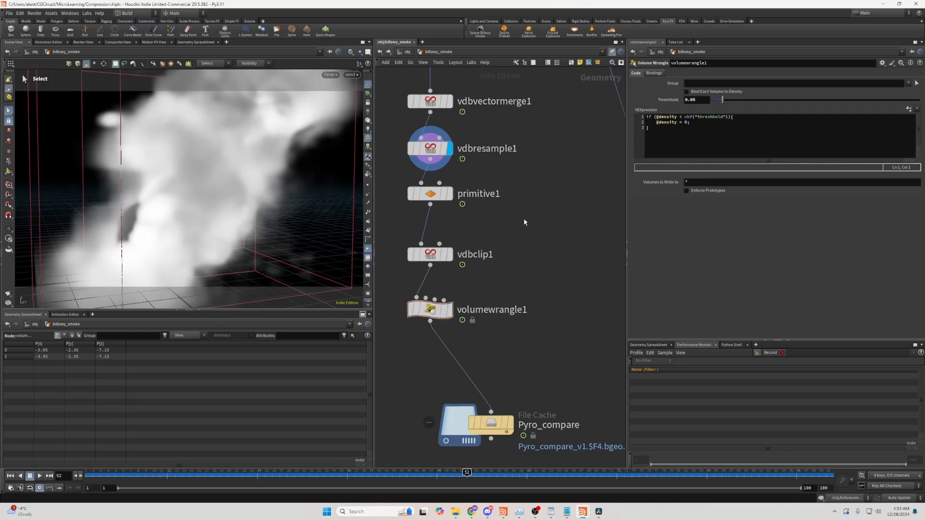
- Insert a VDB Activate node between volumewrangle1 and Pyro_compare and set its operation to Deactivate
{"action": "key", "text": "r"}
{"action": "middle_click_drag", "start_coordinate": [490, 322], "coordinate": [507, 267]}
{"action": "middle_click", "coordinate": [454, 262]}
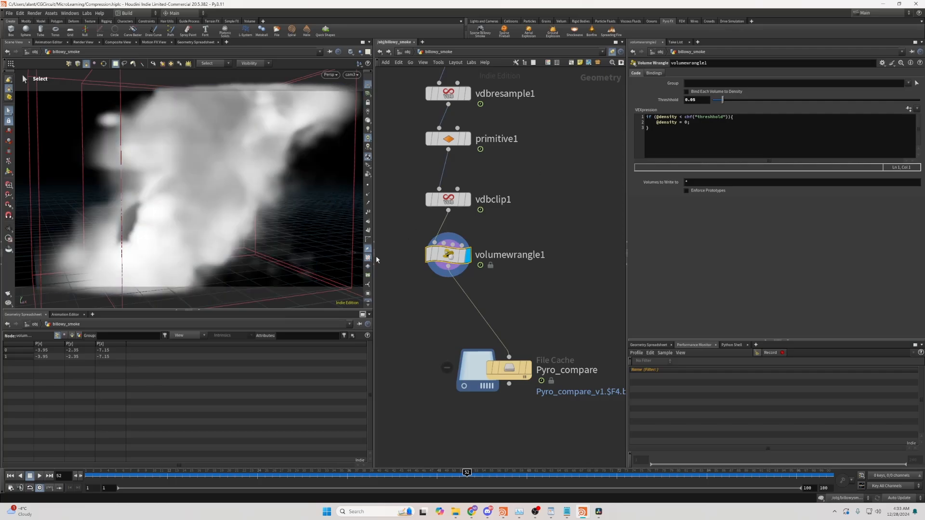
{"action": "key", "text": "Tab"}
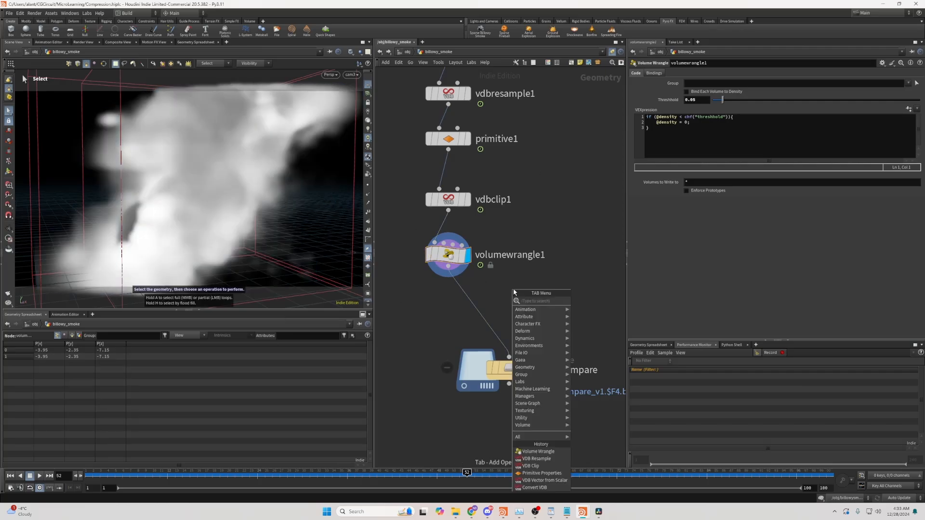
{"action": "type", "text": "vdb a"}
{"action": "key", "text": "Return"}
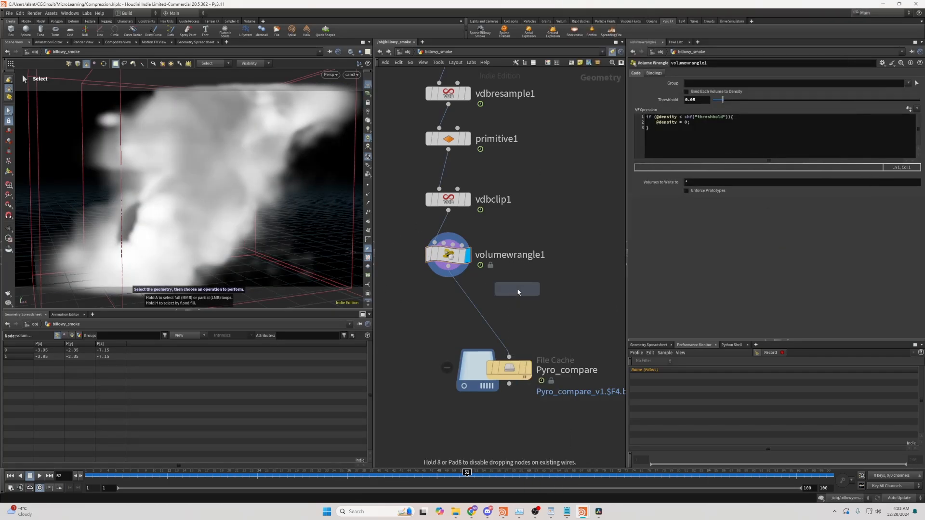
{"action": "left_click", "coordinate": [481, 309]}
{"action": "left_click_drag", "start_coordinate": [480, 313], "coordinate": [454, 311]}
{"action": "left_click", "coordinate": [732, 102]}
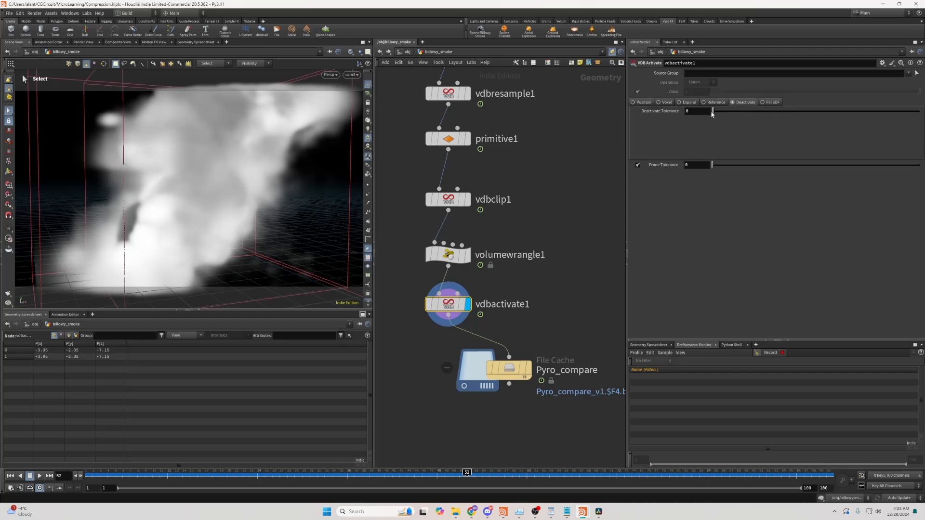
- Inspect vdbactivate1's node info for its memory usage
{"action": "middle_click", "coordinate": [448, 303]}
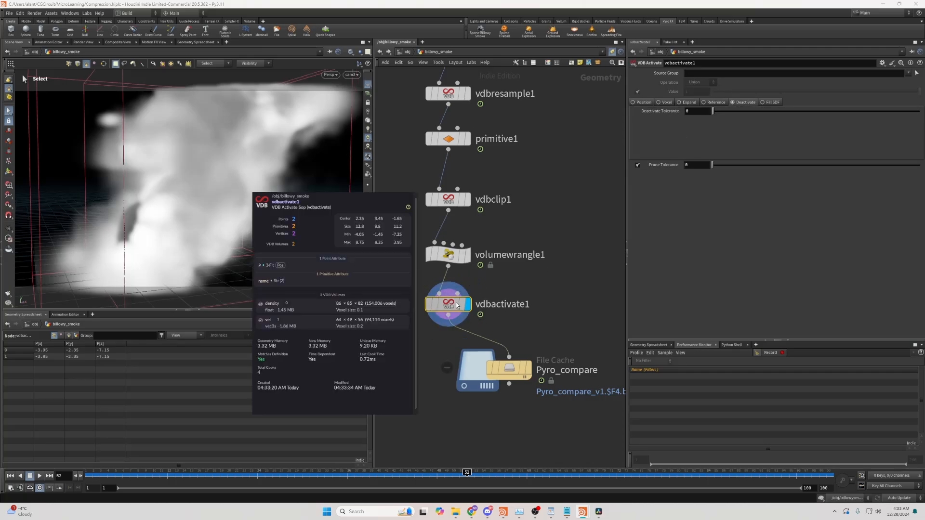
{"action": "middle_click", "coordinate": [452, 262]}
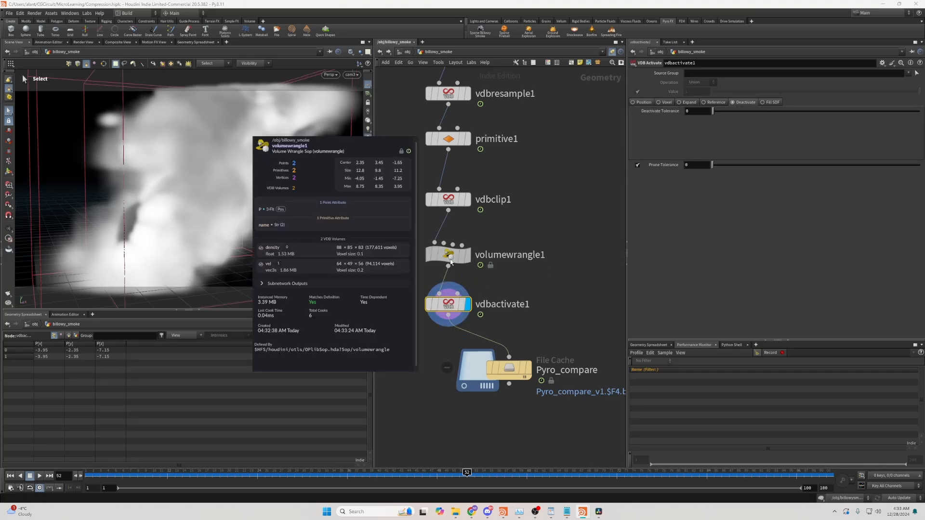
- Open the Pyro_compare cache folder in the file explorer to check the cache file's size
{"action": "middle_click", "coordinate": [443, 306]}
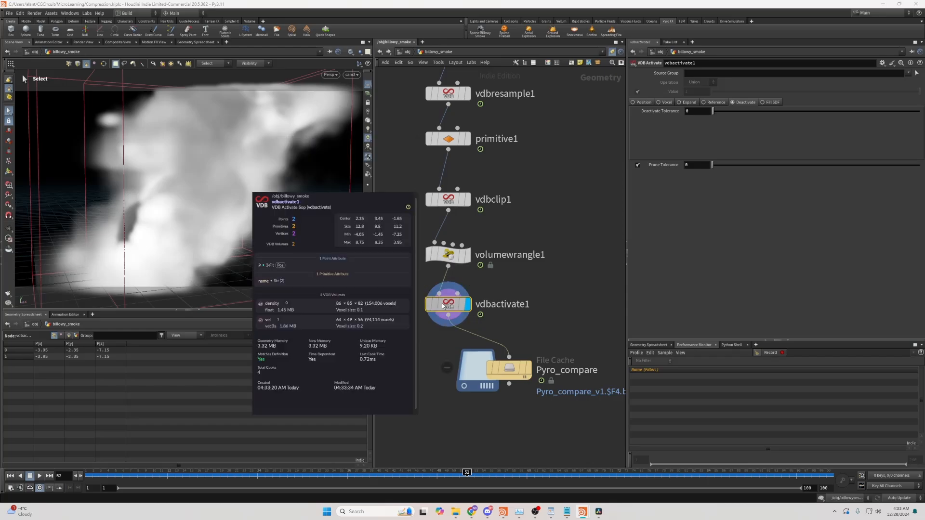
{"action": "left_click", "coordinate": [509, 369]}
{"action": "left_click", "coordinate": [457, 513]}
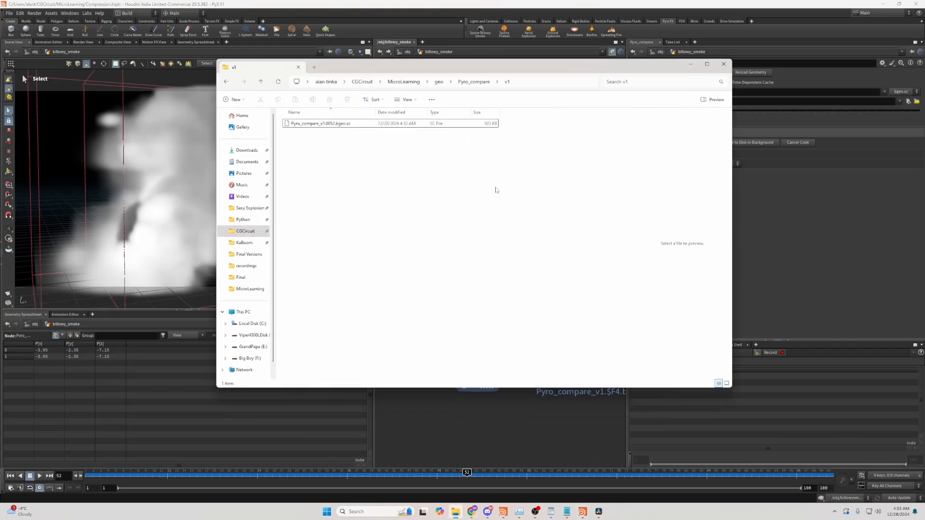
{"action": "left_click_drag", "start_coordinate": [586, 65], "coordinate": [0, 110]}
- Bypass volumewrangle1 and vdbactivate1 to compare the cache file size, then re-enable both nodes
{"action": "left_click_drag", "start_coordinate": [487, 234], "coordinate": [430, 332]}
{"action": "key", "text": "b"}
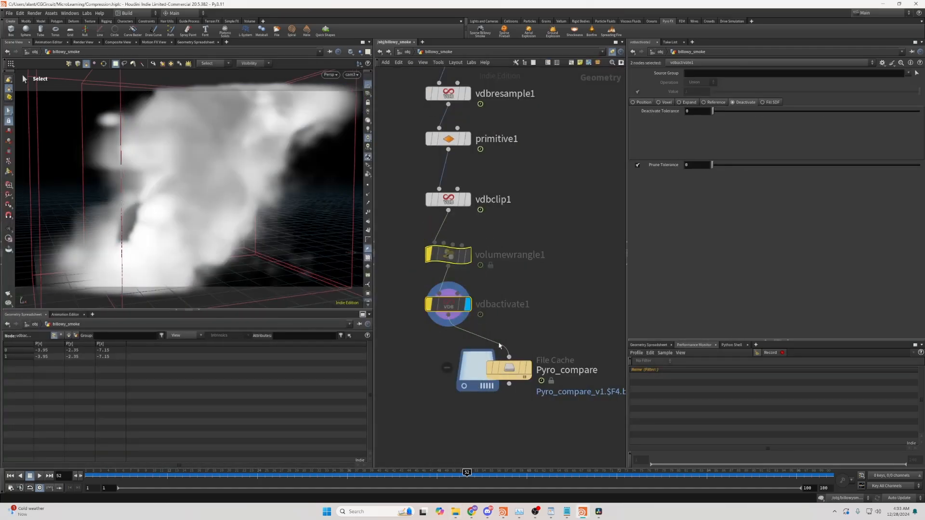
{"action": "left_click", "coordinate": [509, 368]}
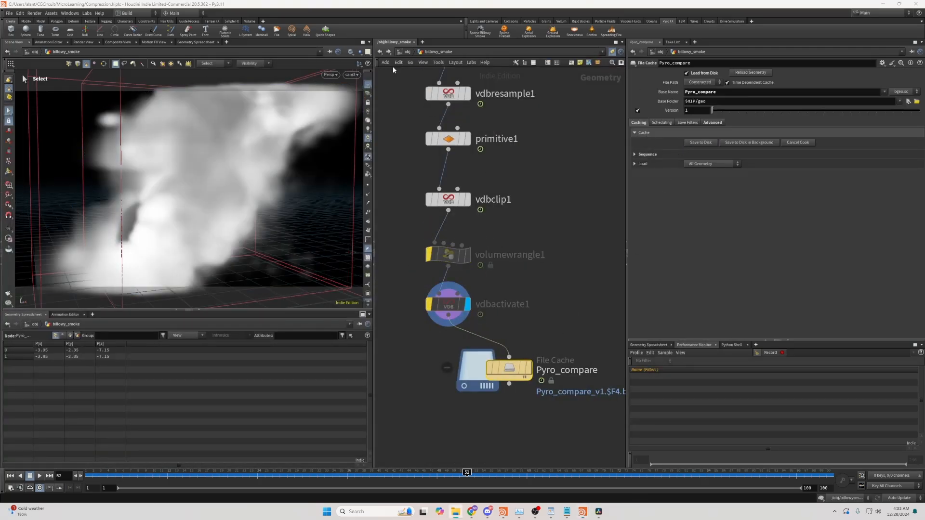
{"action": "left_click_drag", "start_coordinate": [0, 92], "coordinate": [470, 71]}
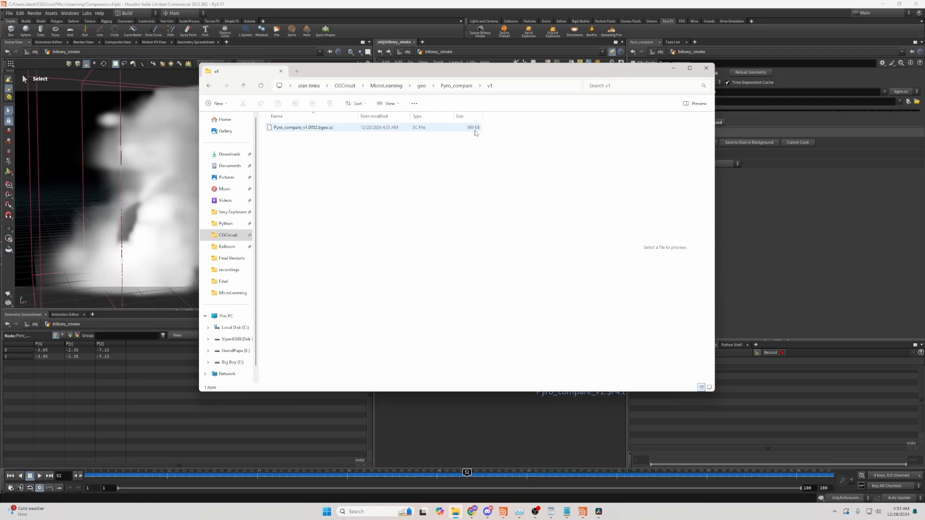
{"action": "left_click", "coordinate": [672, 69]}
{"action": "left_click_drag", "start_coordinate": [525, 379], "coordinate": [520, 381]}
{"action": "left_click_drag", "start_coordinate": [374, 282], "coordinate": [455, 272]}
{"action": "left_click_drag", "start_coordinate": [565, 229], "coordinate": [501, 310]}
{"action": "key", "text": "b"}
- Save the Pyro_compare cache to disk again and check the new file's size in the explorer
{"action": "left_click", "coordinate": [572, 370]}
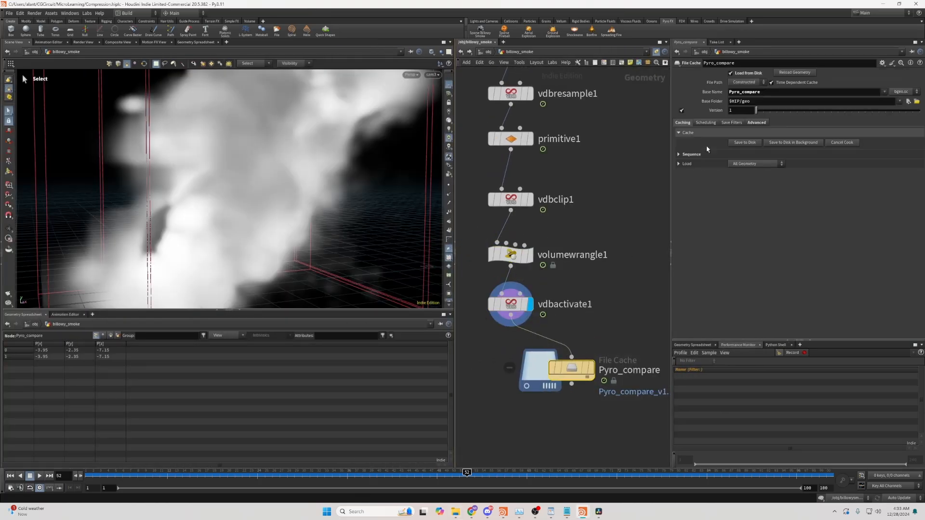
{"action": "left_click", "coordinate": [744, 144]}
{"action": "left_click_drag", "start_coordinate": [0, 91], "coordinate": [526, 77]}
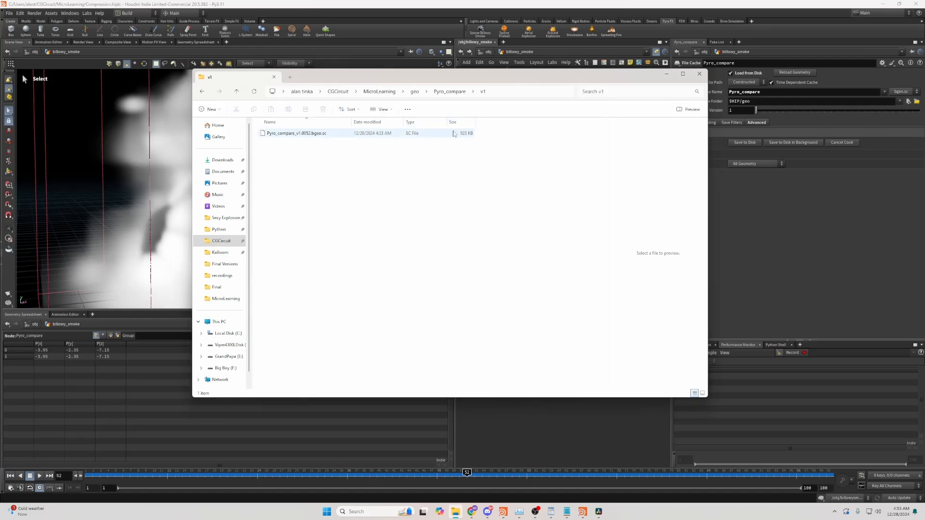
{"action": "left_click", "coordinate": [666, 74]}
- Follow the import node up to the billowysmoke_simulation DOP network and inspect pyro_solver's dissipation settings
{"action": "left_click", "coordinate": [502, 304]}
{"action": "left_click", "coordinate": [511, 255]}
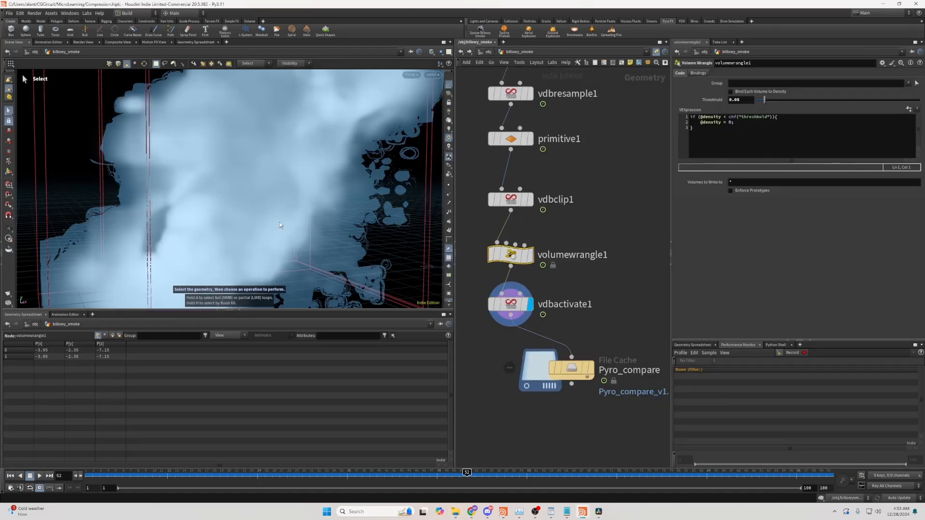
{"action": "key", "text": "h"}
{"action": "left_click", "coordinate": [562, 190]}
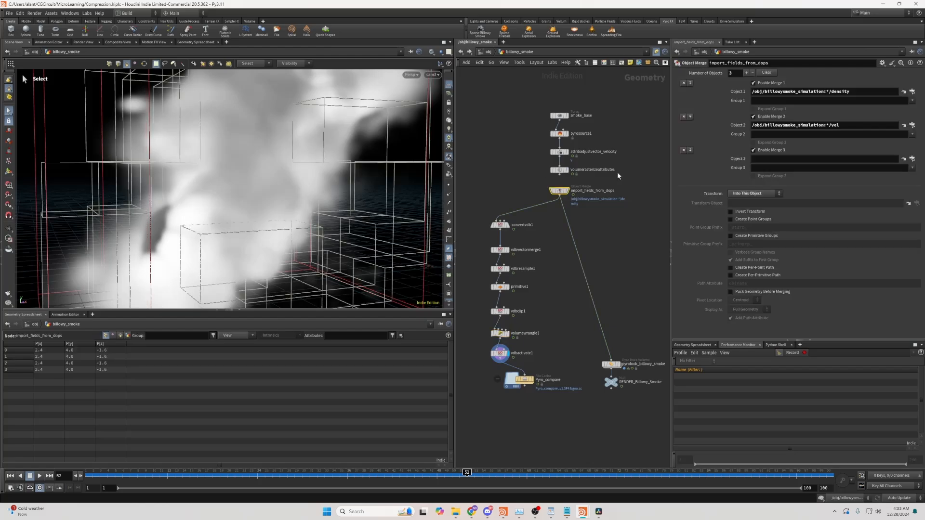
{"action": "left_click", "coordinate": [903, 93]}
{"action": "left_click", "coordinate": [489, 52]}
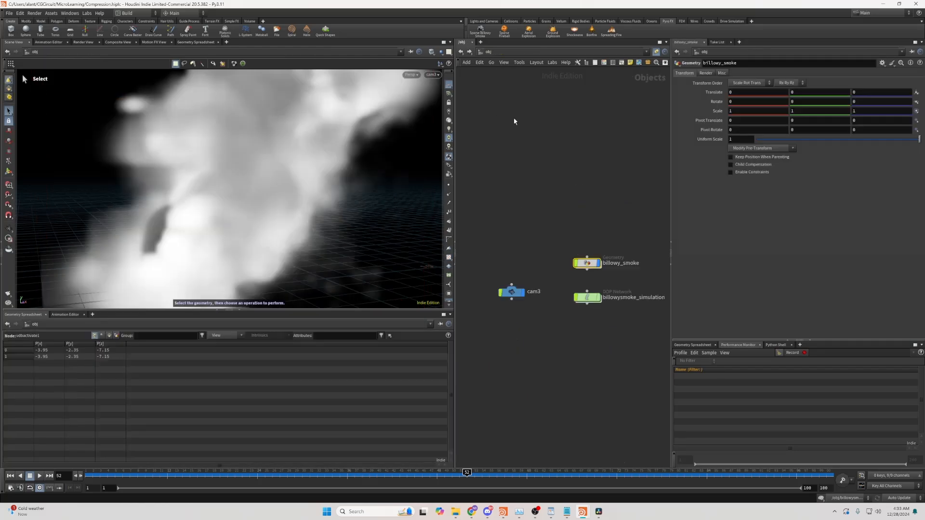
{"action": "double_click", "coordinate": [589, 298]}
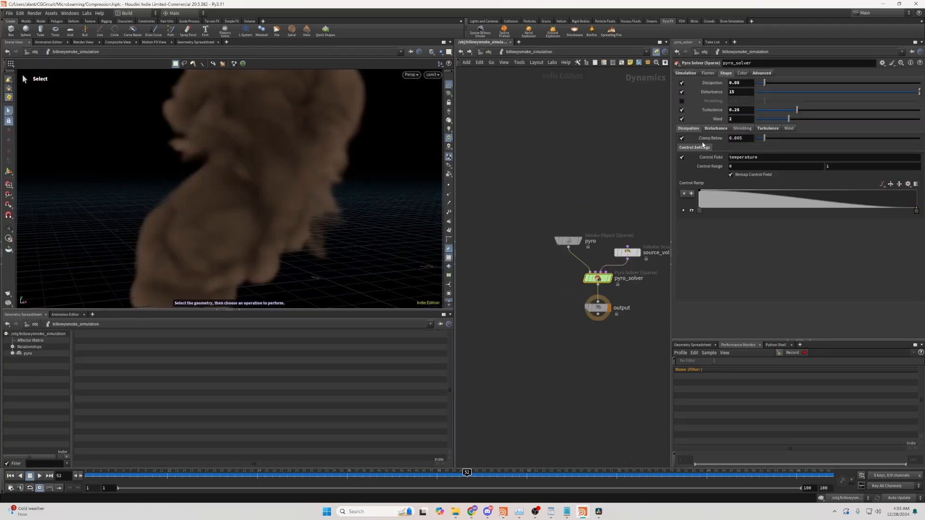
{"action": "left_click", "coordinate": [749, 138]}
{"action": "left_click_drag", "start_coordinate": [671, 188], "coordinate": [618, 188]}
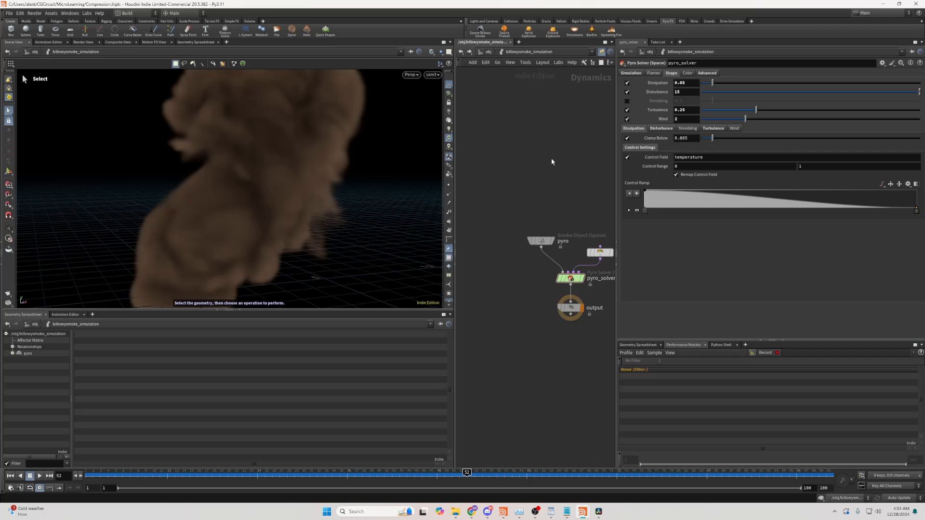
{"action": "key", "text": "u"}
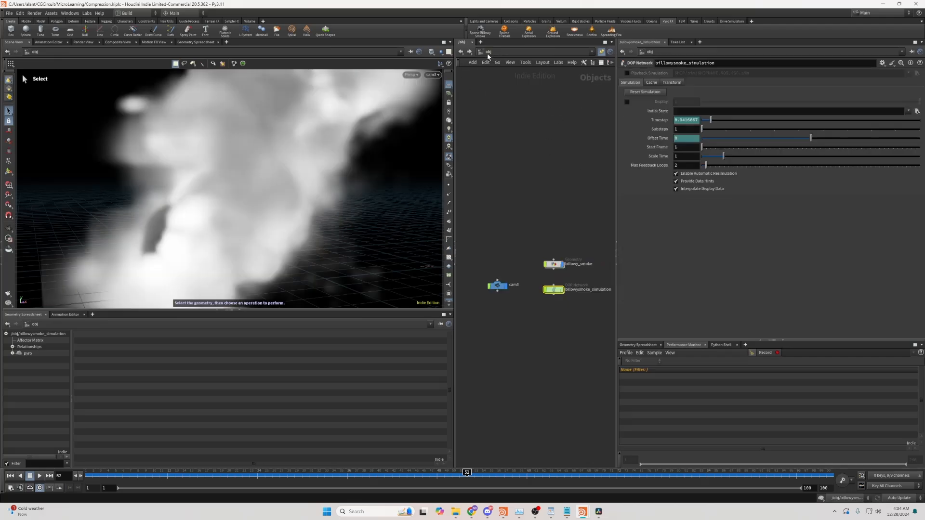
- Return into the billowy_smoke geometry network and select vdbactivate1
{"action": "double_click", "coordinate": [496, 267]}
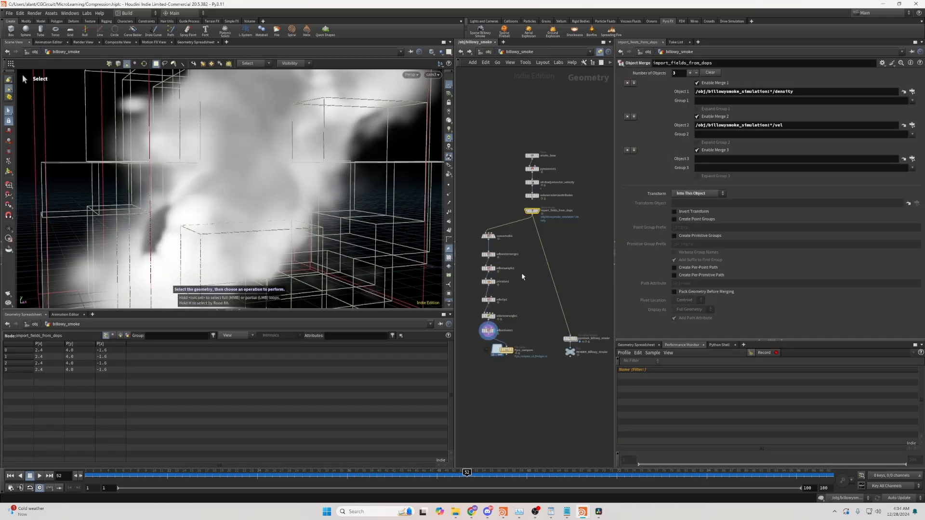
{"action": "left_click", "coordinate": [507, 351]}
{"action": "left_click_drag", "start_coordinate": [508, 352], "coordinate": [483, 359]}
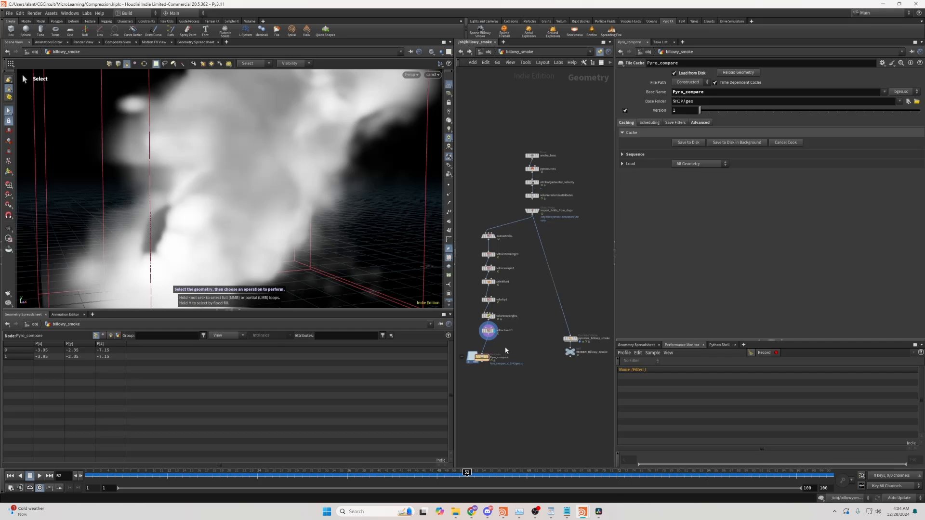
{"action": "middle_click_drag", "start_coordinate": [515, 343], "coordinate": [536, 345]}
{"action": "left_click", "coordinate": [508, 332]}
{"action": "scroll", "coordinate": [559, 333], "scroll_direction": "up", "scroll_amount": 3}
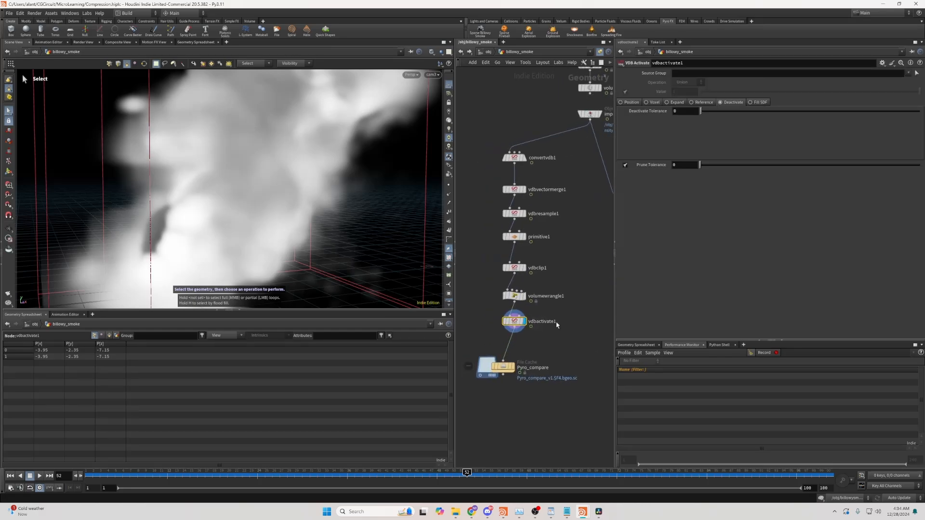